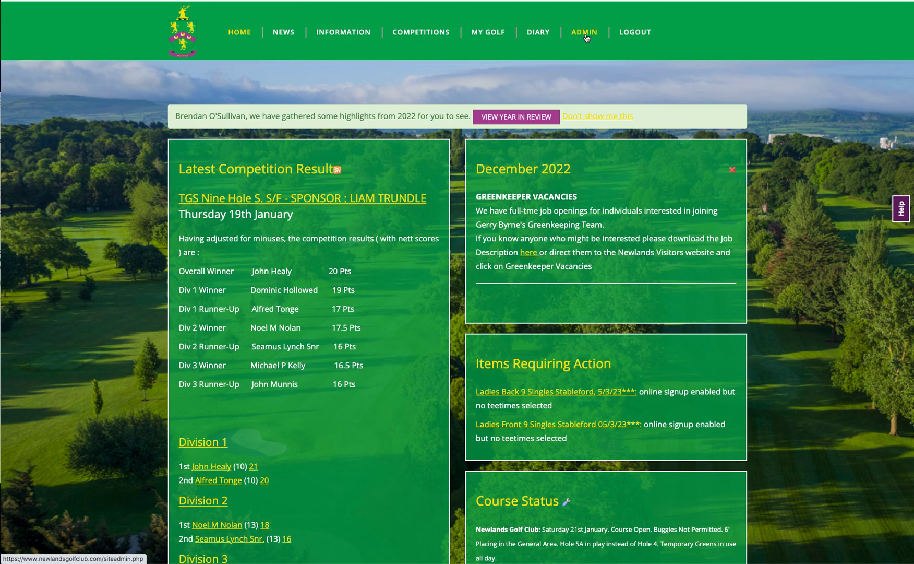
- Open the news administration list and view the published article "Men's Club Golfer of the Year 2022 is ...", highlighting the runner-up's name
mouse_move(587, 37)
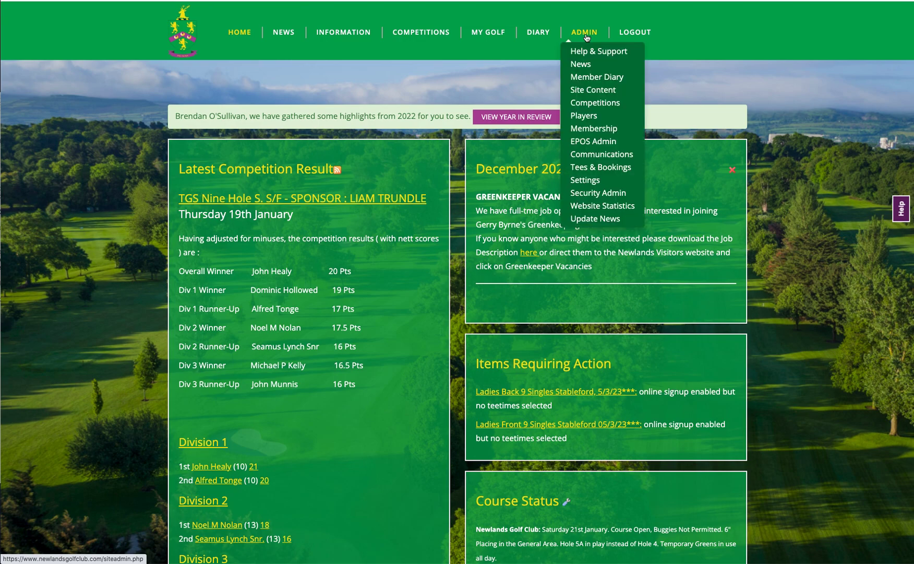
click(588, 68)
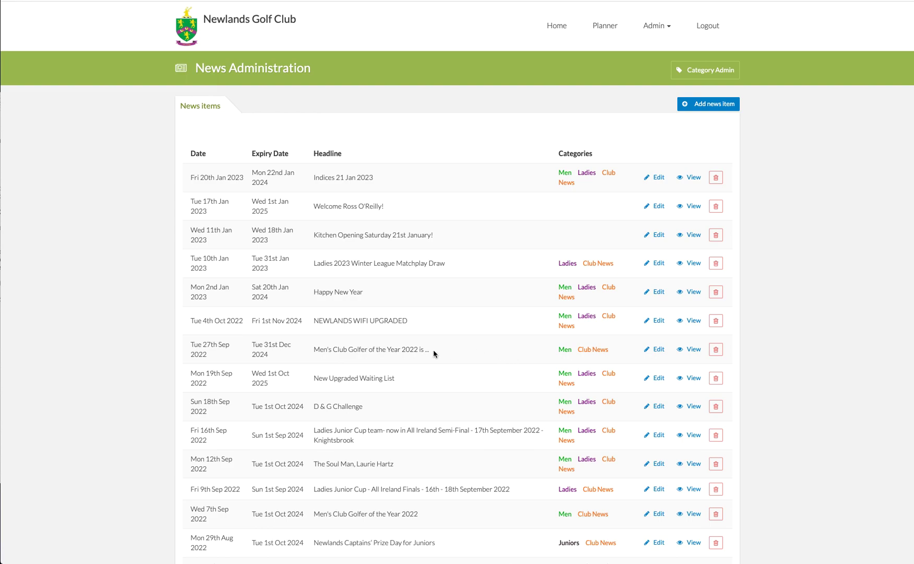
click(693, 349)
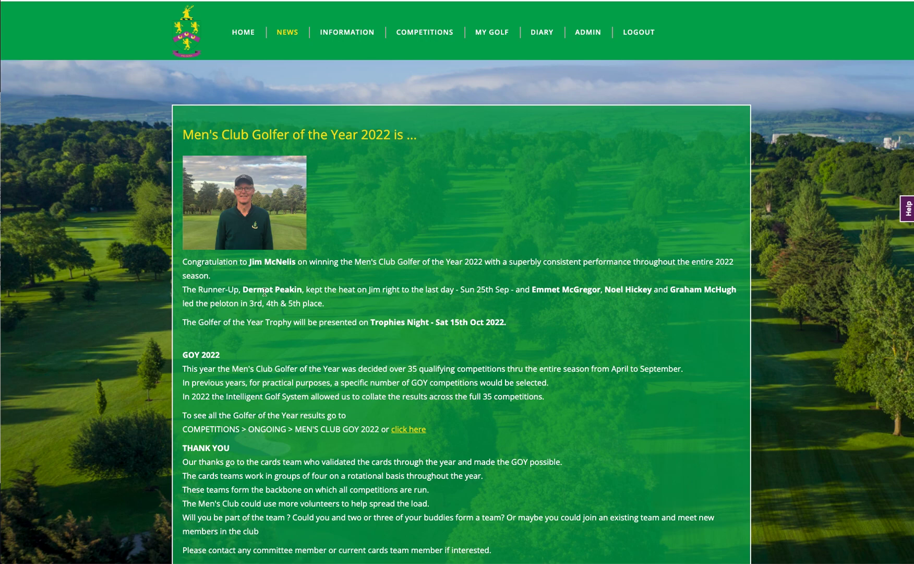
drag(242, 289, 304, 289)
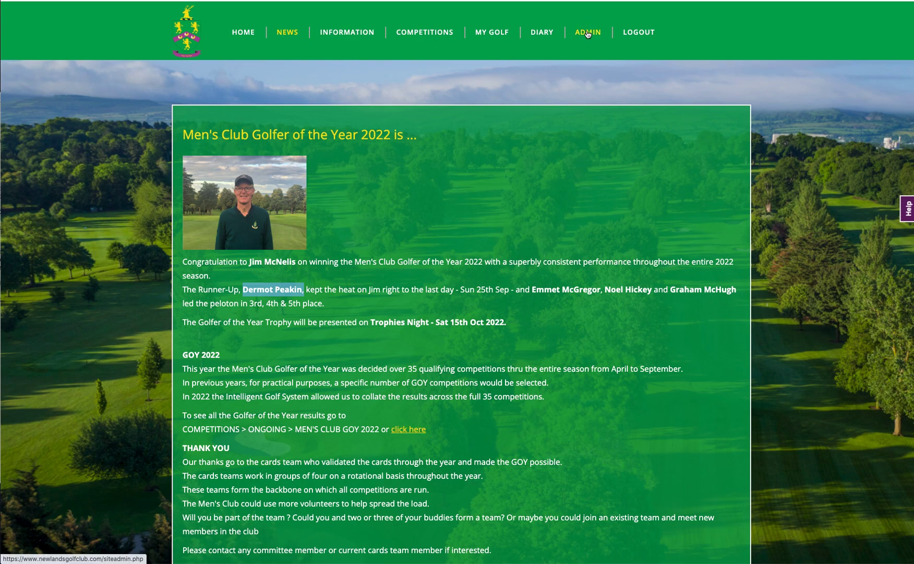
- Return to the news administration list and start a new news item
mouse_move(588, 34)
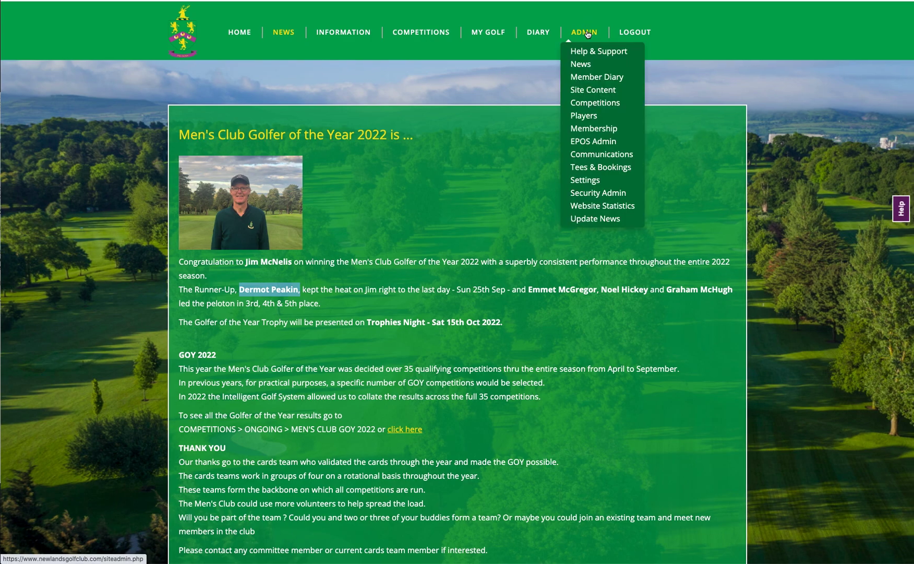
click(583, 63)
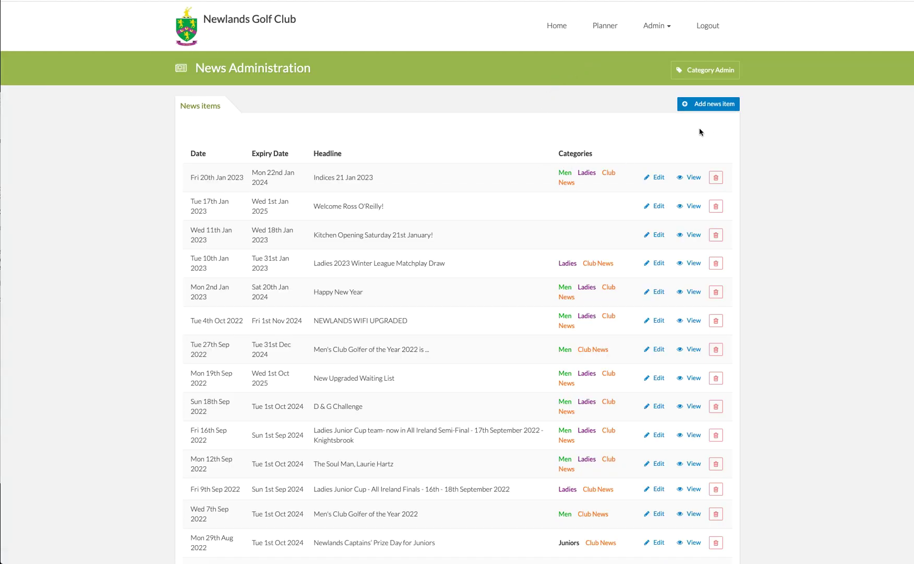
click(714, 105)
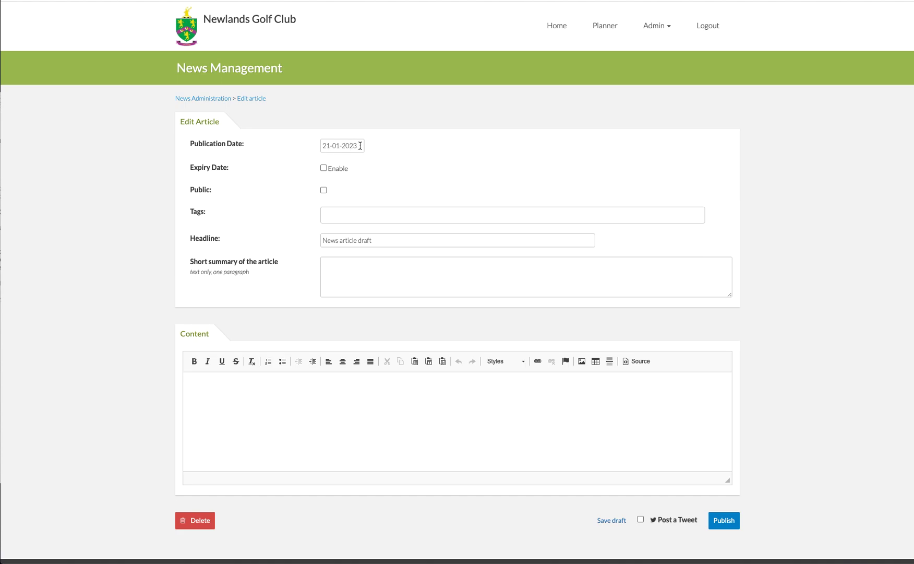
- Tag the article with Men and Club News
click(341, 215)
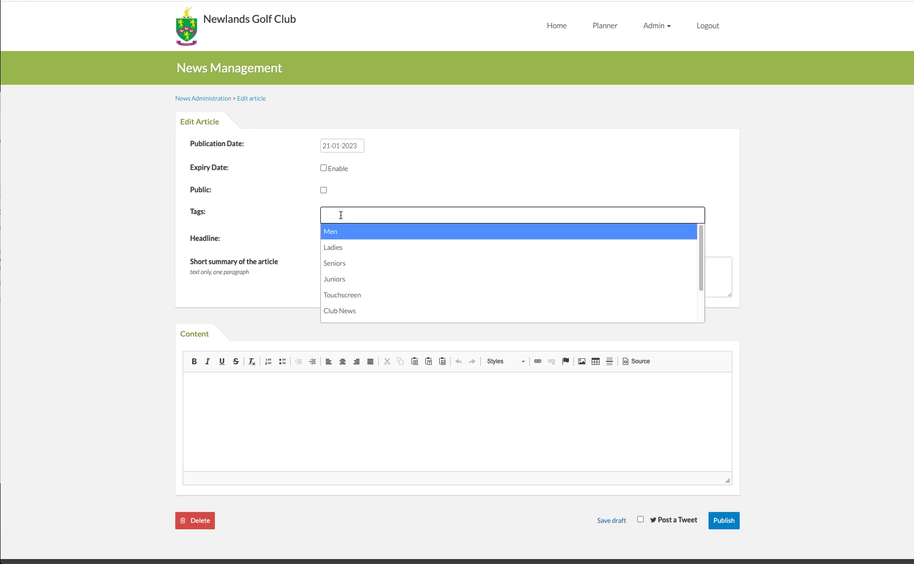
click(335, 231)
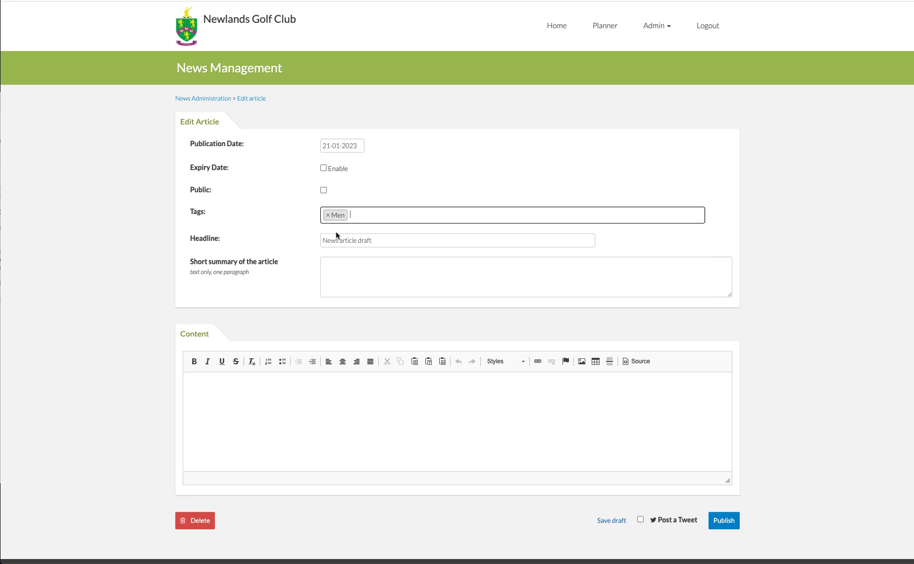
click(370, 216)
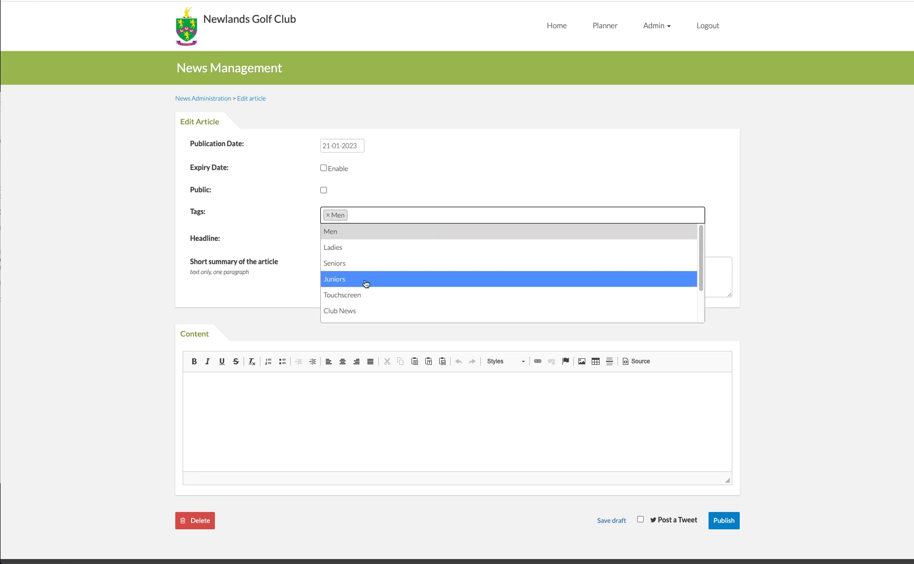
click(364, 312)
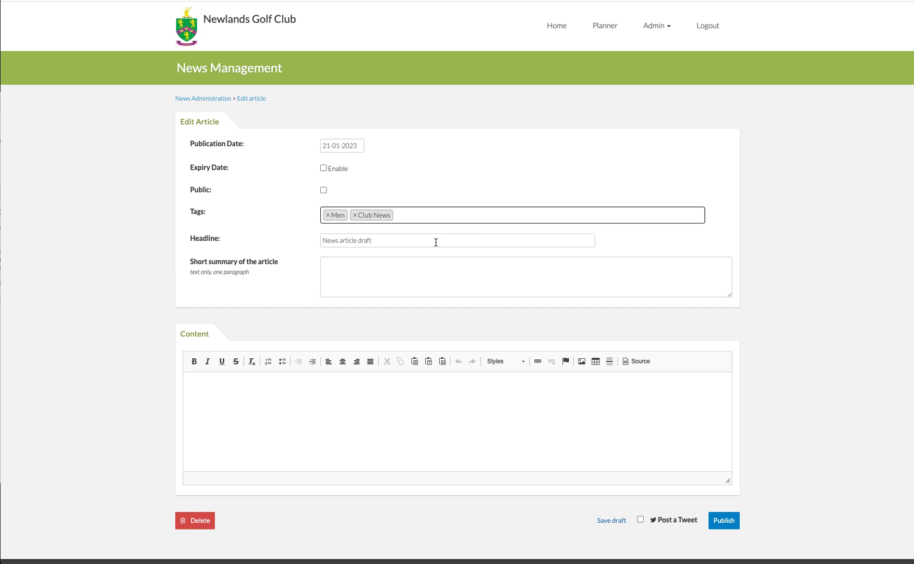
- Replace the draft headline with "Men's Club Golfer of the Year 2022 is ..." copied from the prepared note
click(0, 292)
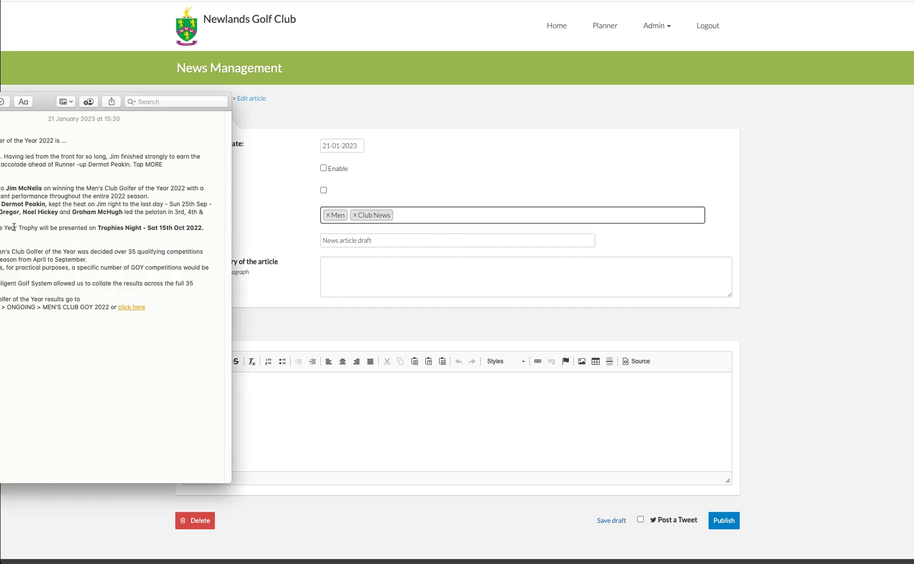
triple_click(69, 140)
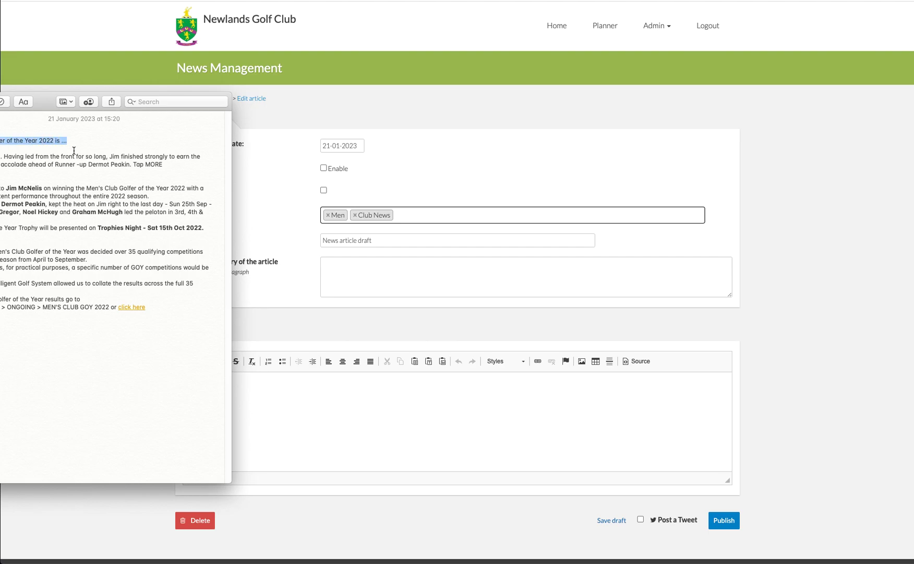
click(391, 242)
drag(389, 241, 304, 242)
text(Men's Club Golfer of the Year 2022 is ...)
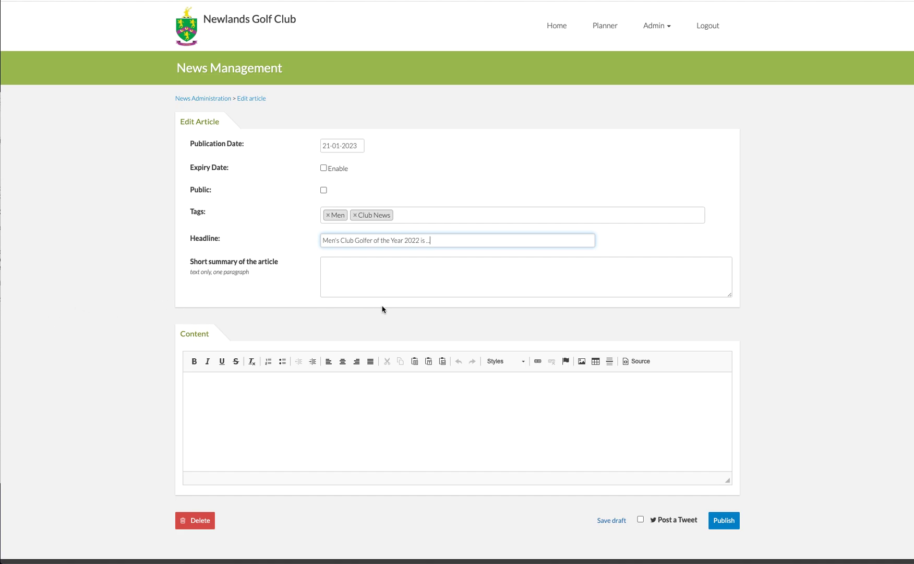
click(336, 267)
text(gfgfhf)
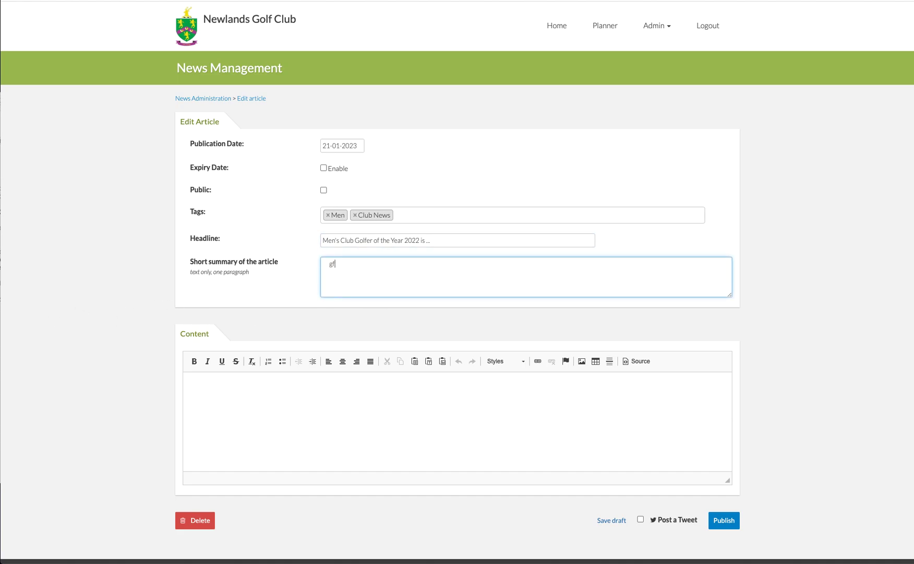
key(BackSpace)
key(BackSpace)
key(BackSpace)
key(BackSpace)
key(BackSpace)
key(BackSpace)
key(BackSpace)
- Copy the summary paragraph ending in "Tap MORE" from the note into the article's short summary
click(0, 330)
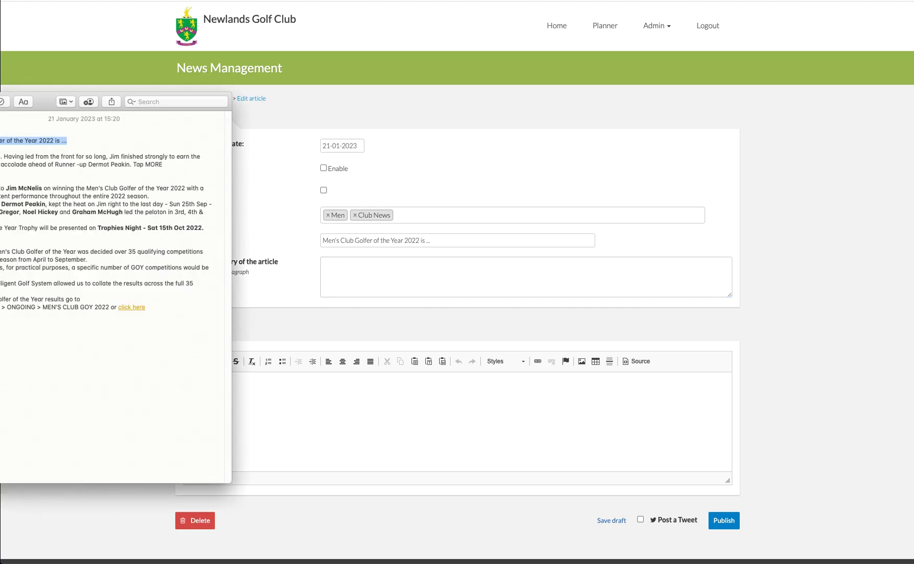
drag(2, 156, 167, 166)
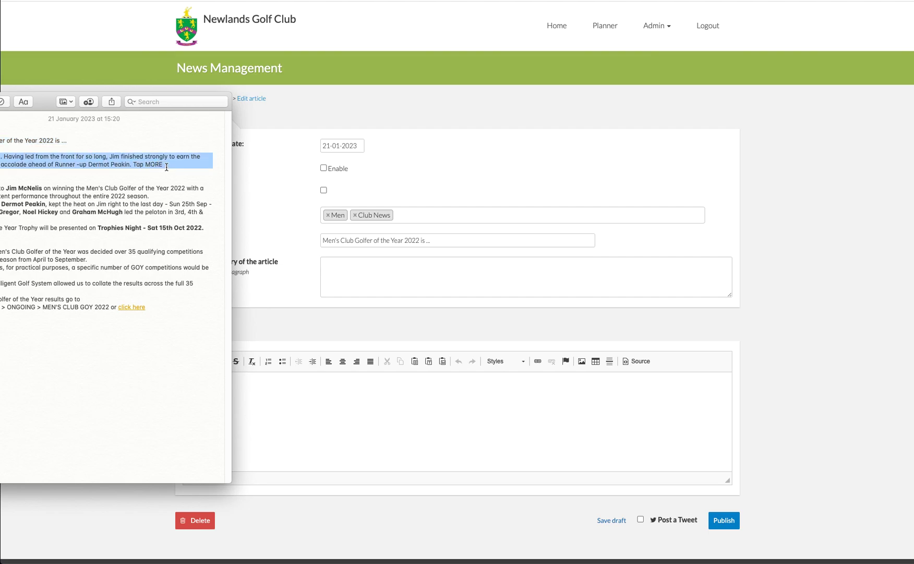
click(342, 265)
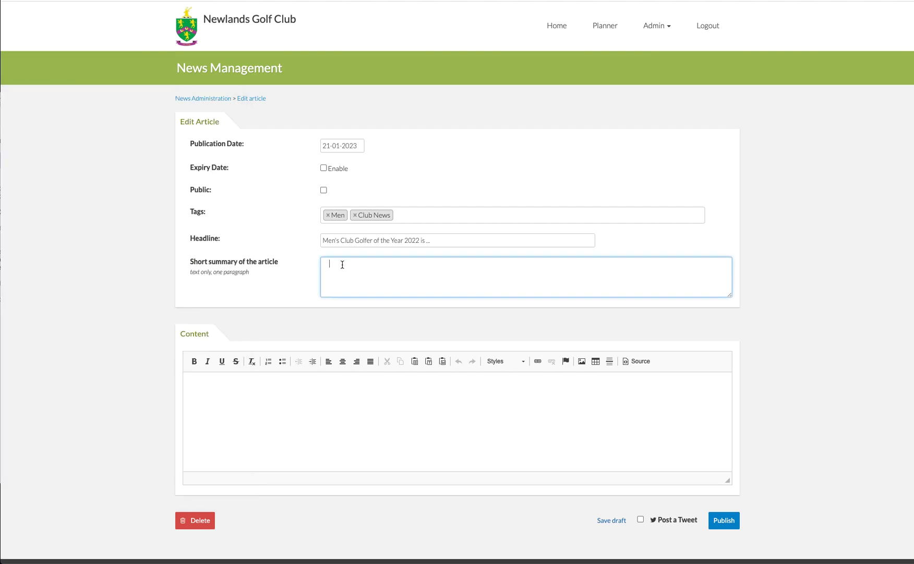
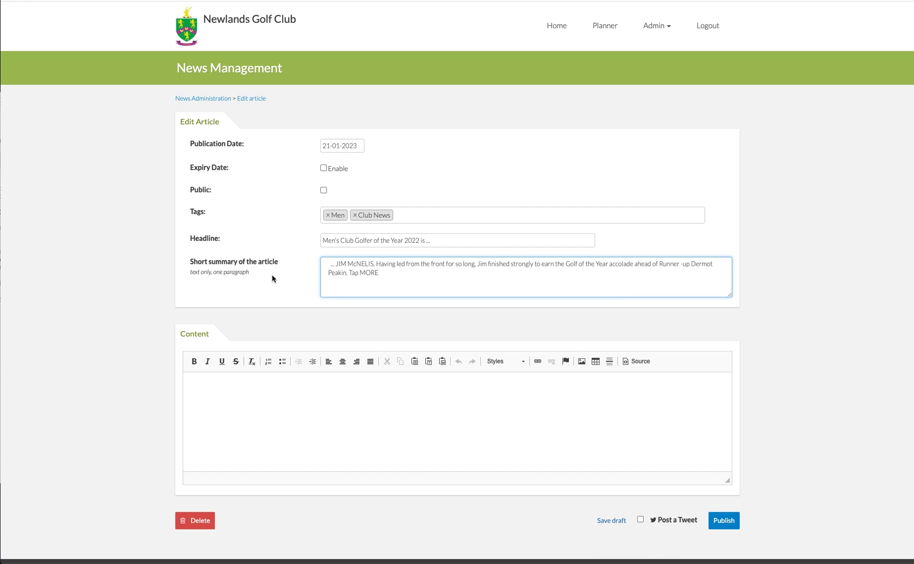
- Copy the full article text, from the congratulations paragraph to "click here", from the note into the article content
click(265, 402)
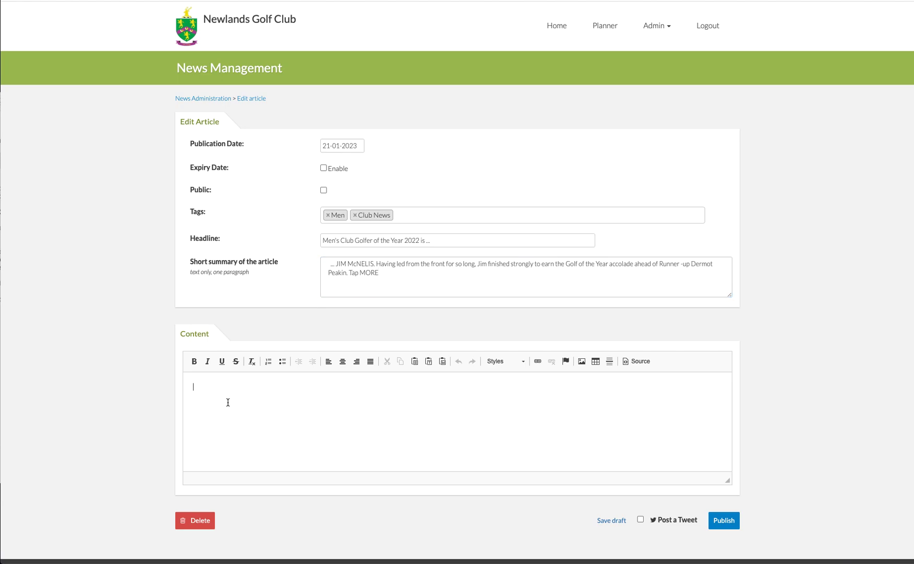
click(0, 364)
drag(1, 187, 147, 306)
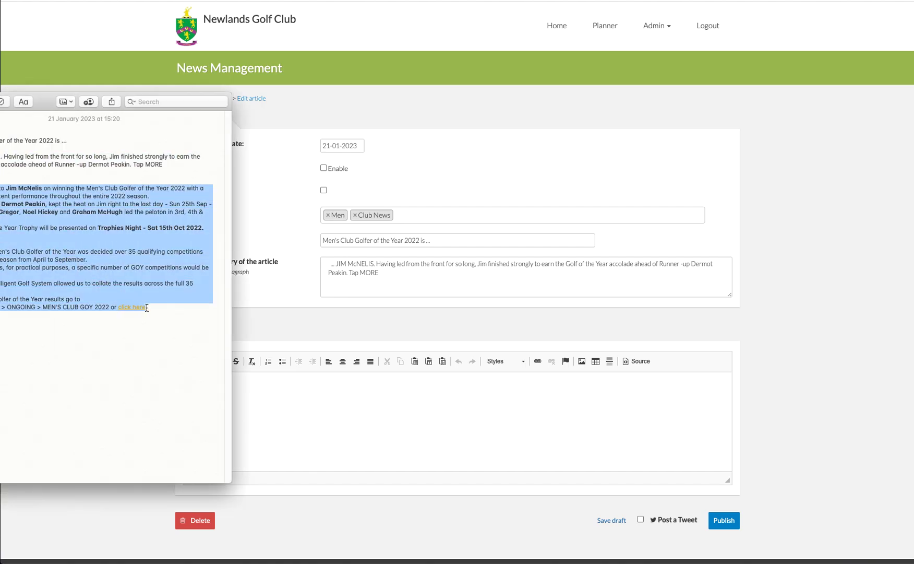
click(308, 413)
key(super+v)
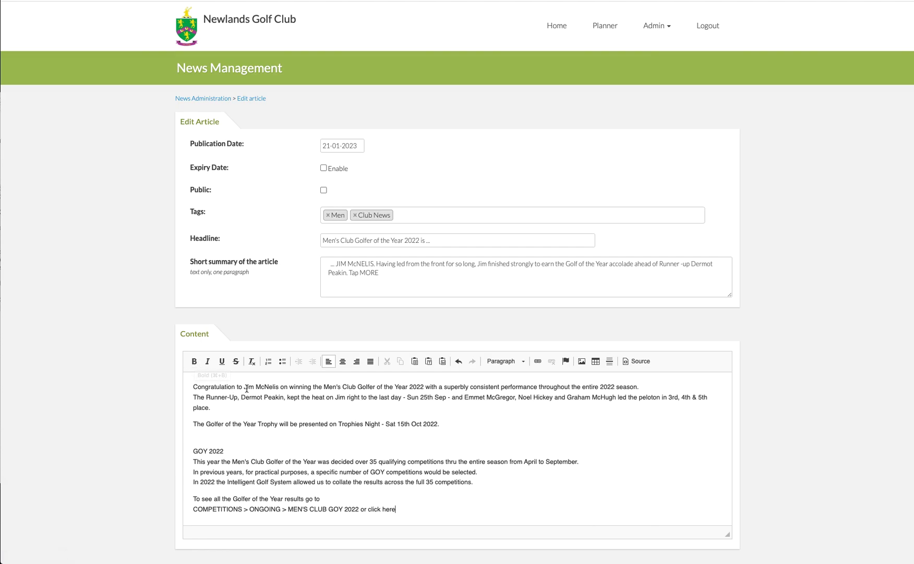
- Make the winner's name and the names of the third, fourth and fifth placed golfers bold in the article content
drag(245, 386, 278, 386)
click(194, 360)
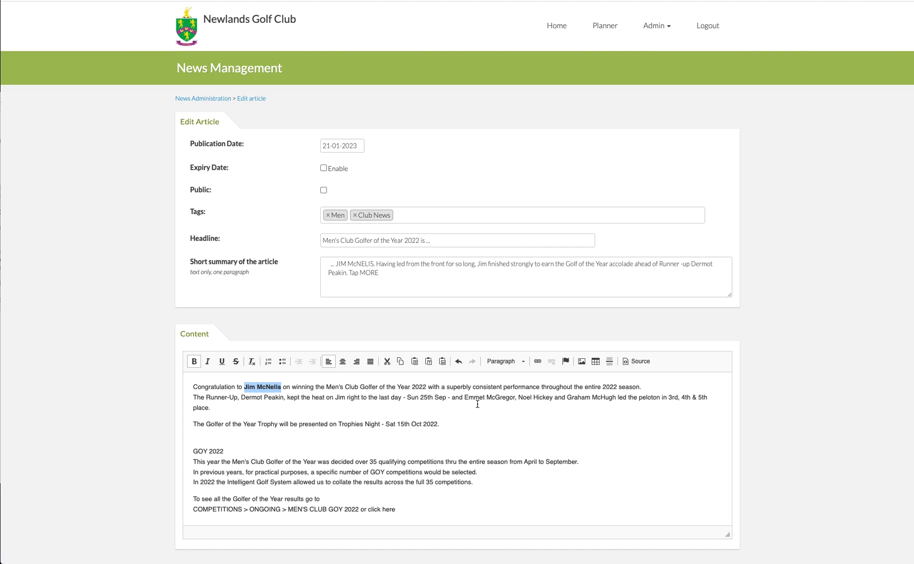
drag(465, 399, 555, 399)
click(195, 360)
drag(573, 398, 621, 398)
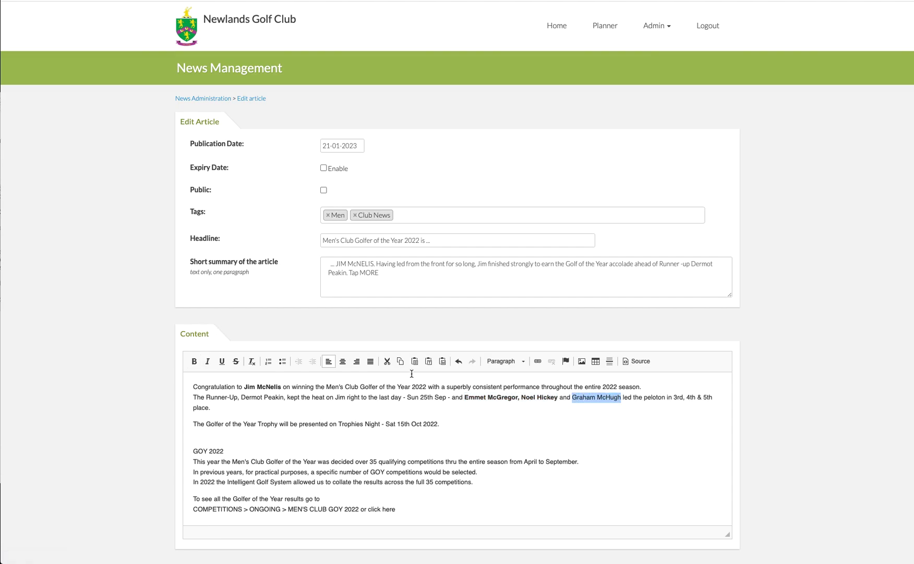
click(195, 361)
- Format the line "The Golfer of the Year Trophy will be presented on Trophies Night - Sat 15th Oct 2022." as Heading 3
scroll(199, 367, down, 1)
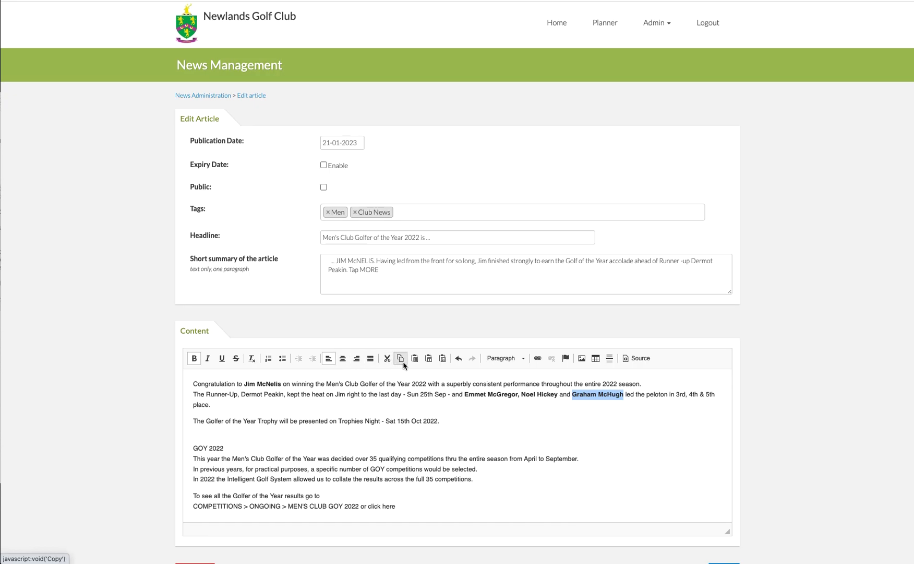
scroll(397, 365, up, 1)
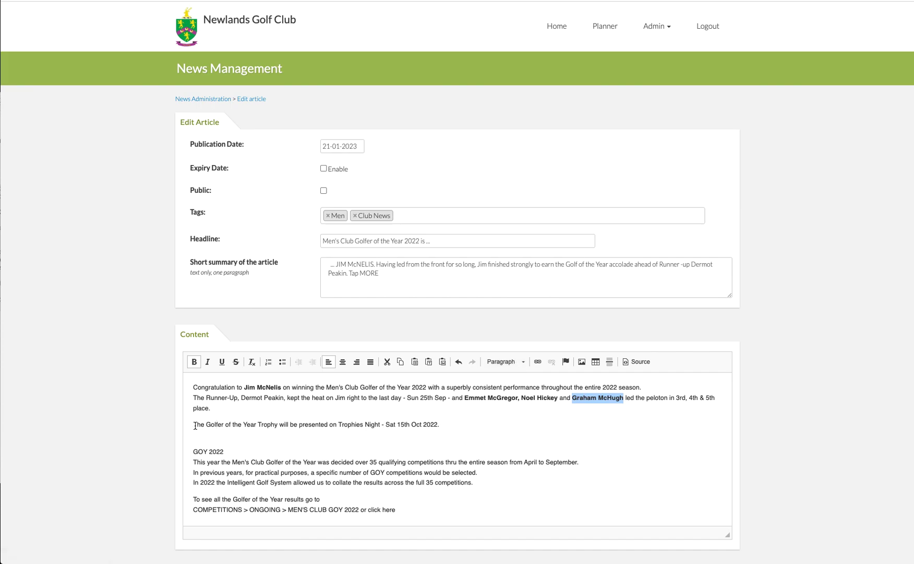
scroll(196, 425, down, 1)
drag(195, 423, 444, 427)
scroll(444, 427, down, 1)
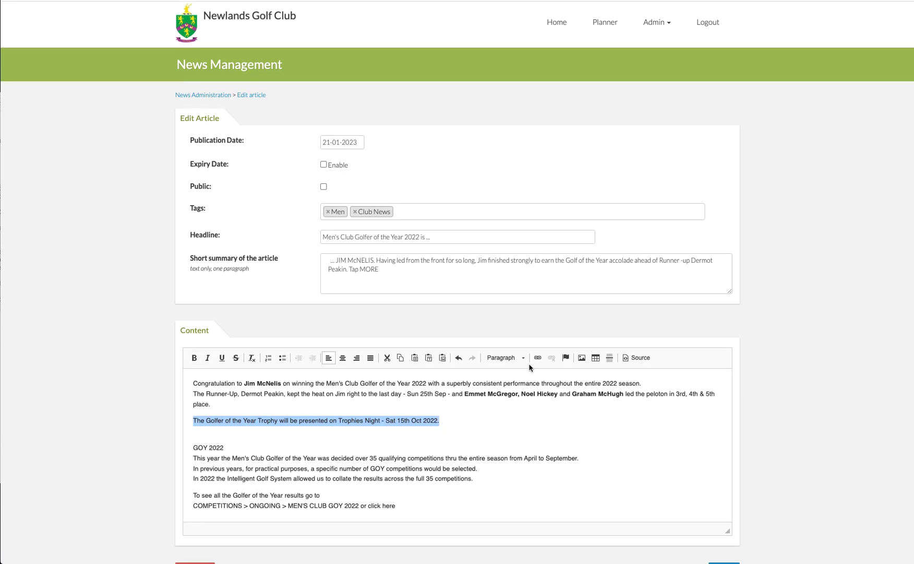
scroll(527, 362, down, 1)
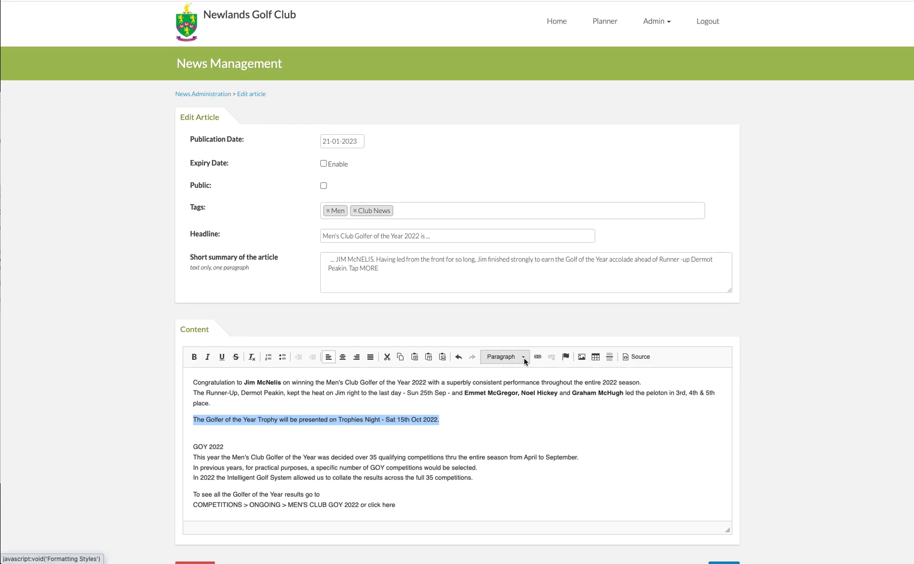
click(524, 357)
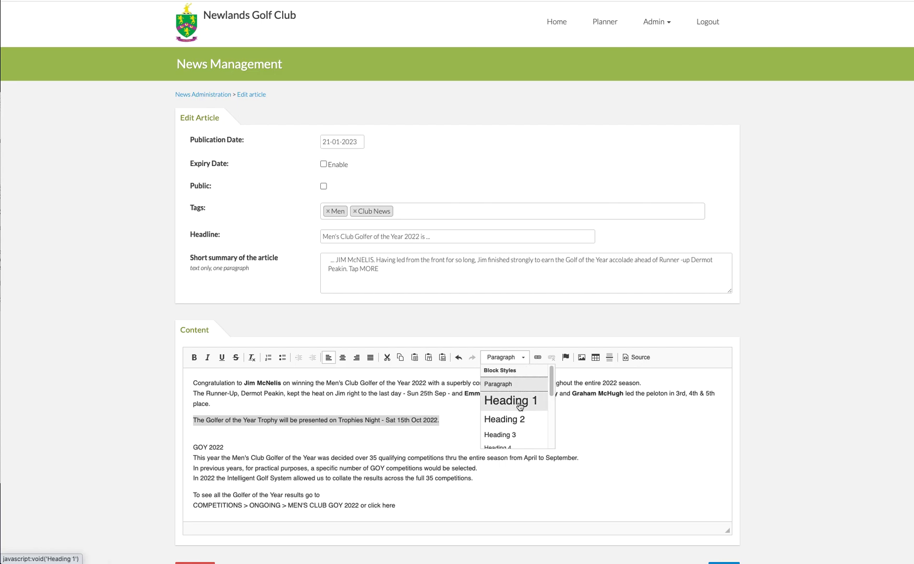
click(518, 435)
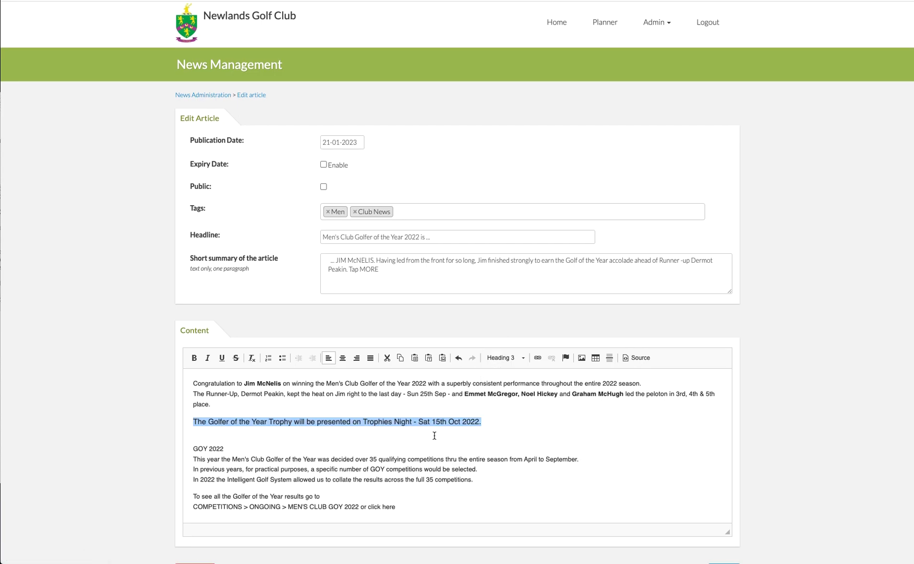
click(316, 424)
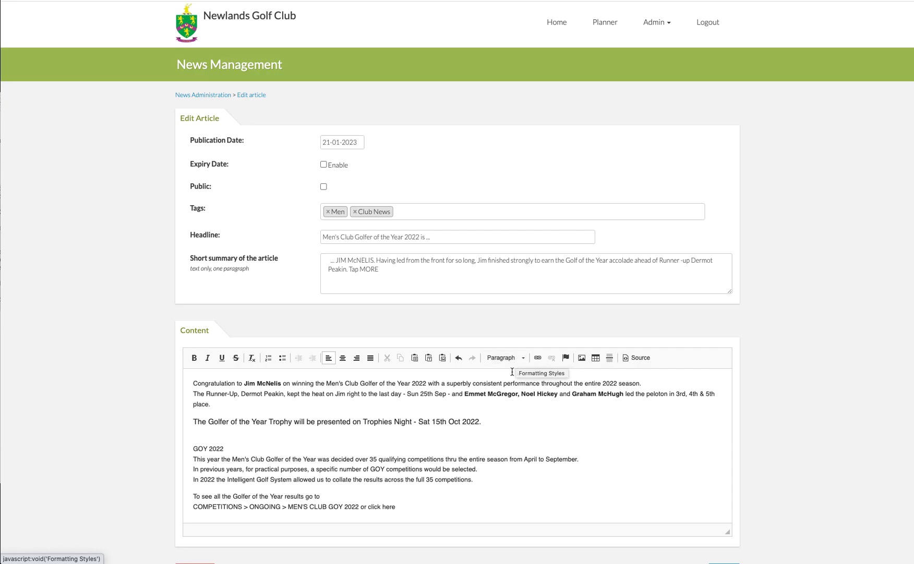
- Insert two blank lines above the congratulations paragraph at the start of the article content
scroll(535, 421, up, 1)
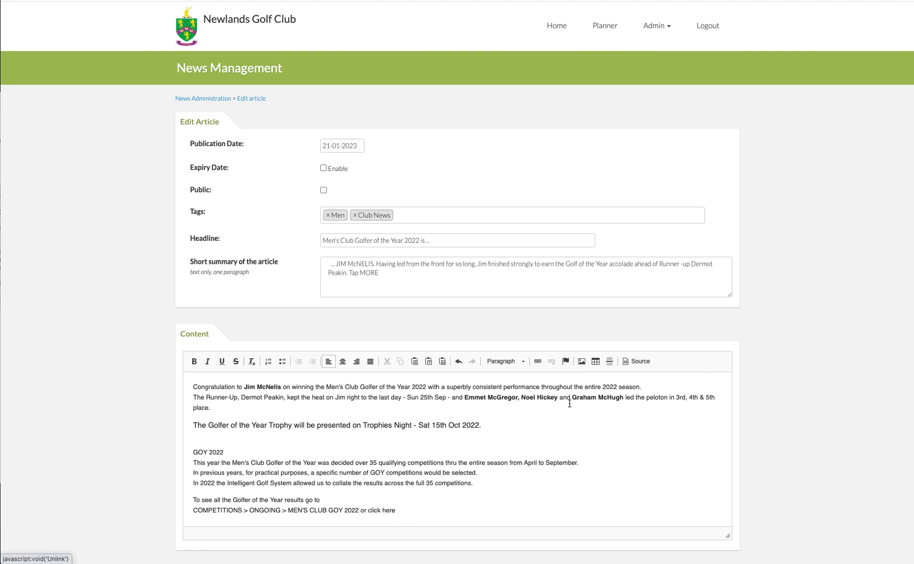
click(191, 387)
key(Return)
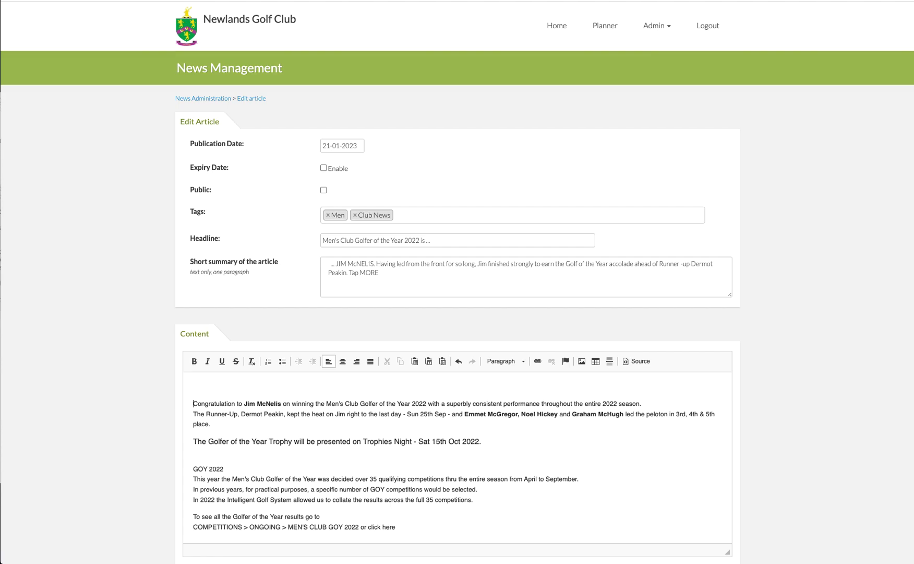
key(Return)
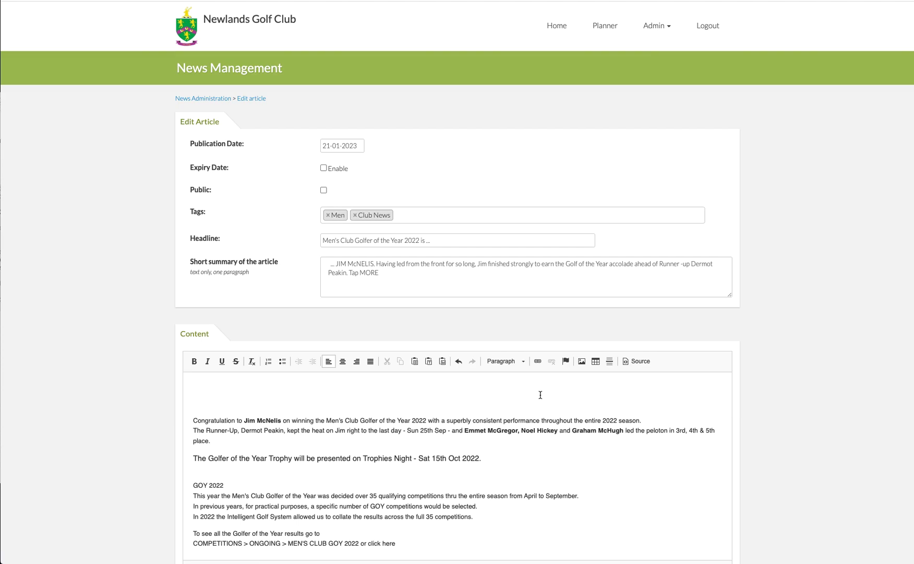
- Start inserting an image in the article content and open the upload form for the server's Miscellaneous folder
click(583, 362)
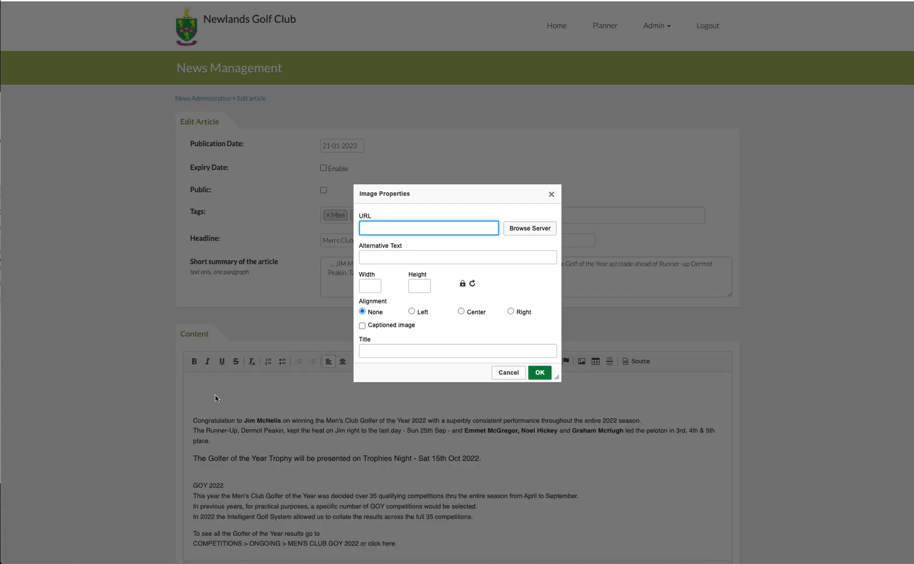
click(532, 232)
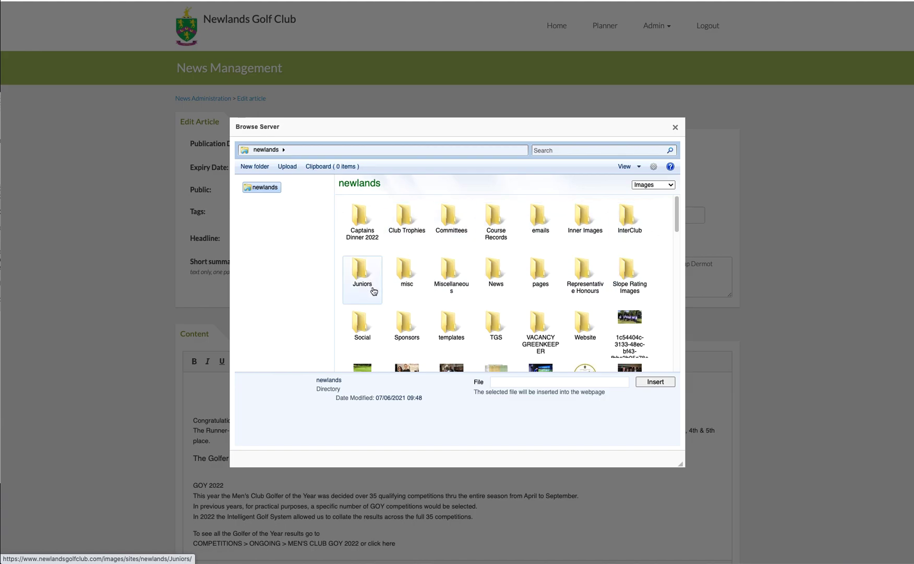
double_click(453, 272)
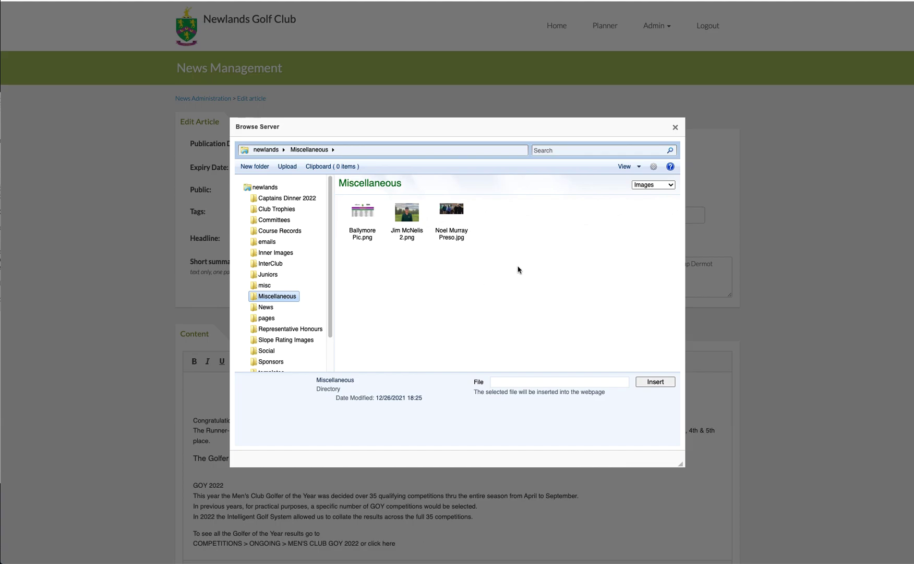
click(287, 166)
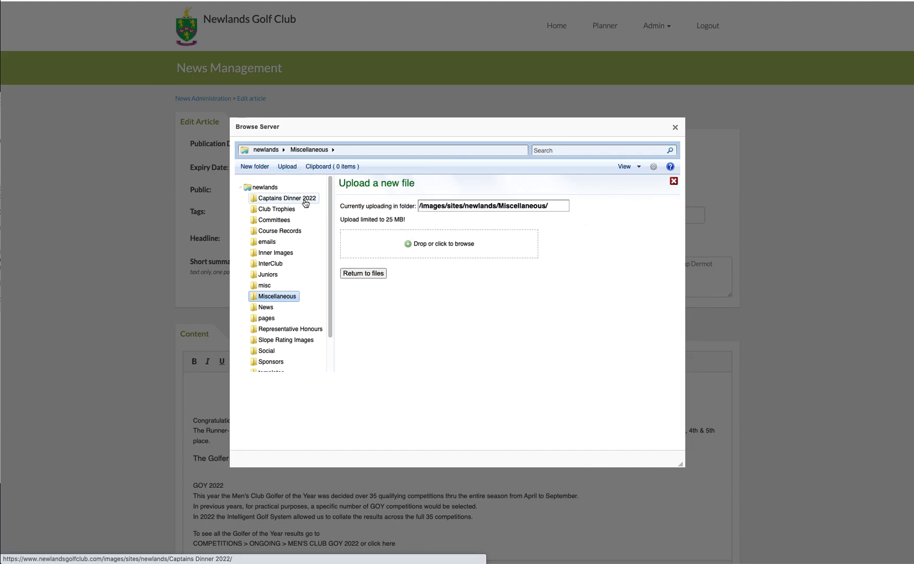
click(452, 247)
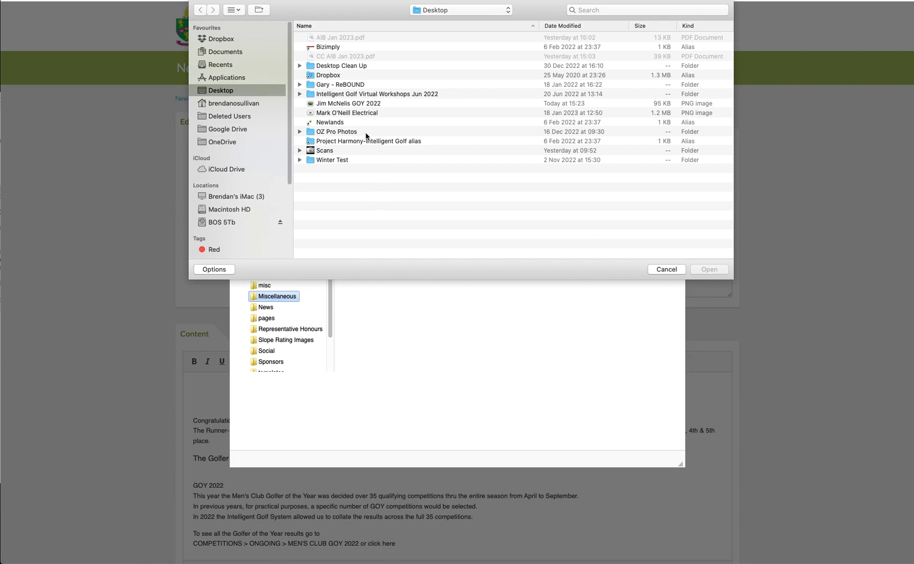
click(339, 107)
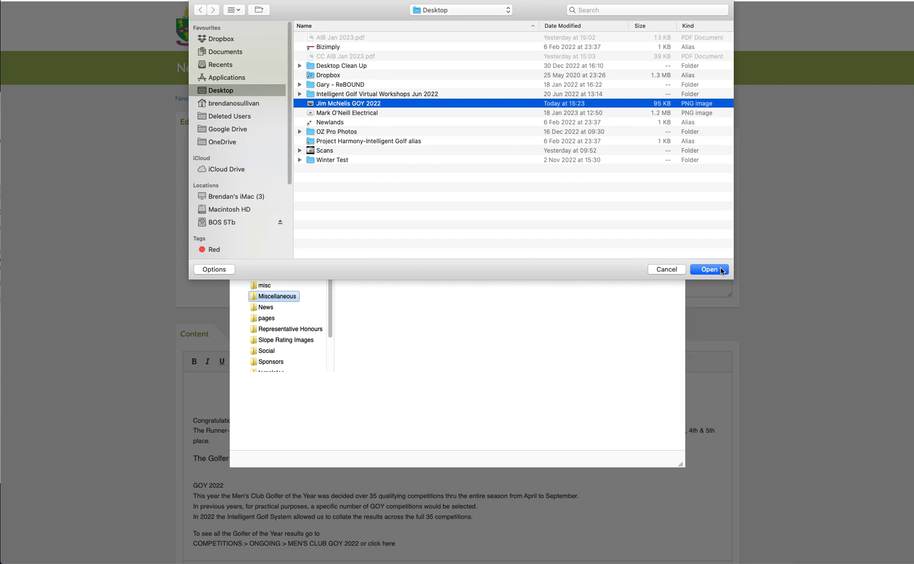
click(667, 269)
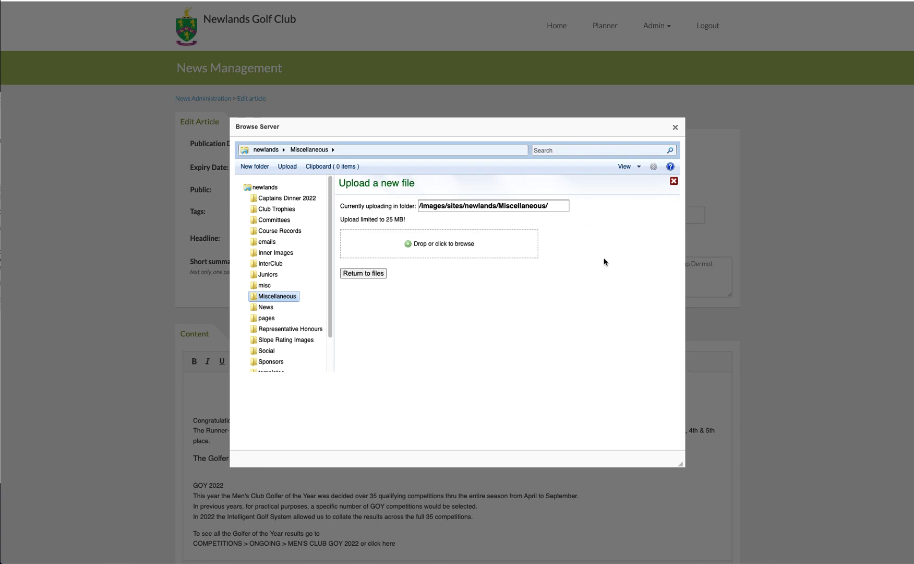
- Upload the winner's GOY 2022 PNG picture to the Miscellaneous folder and insert it above the article text
drag(913, 131, 439, 248)
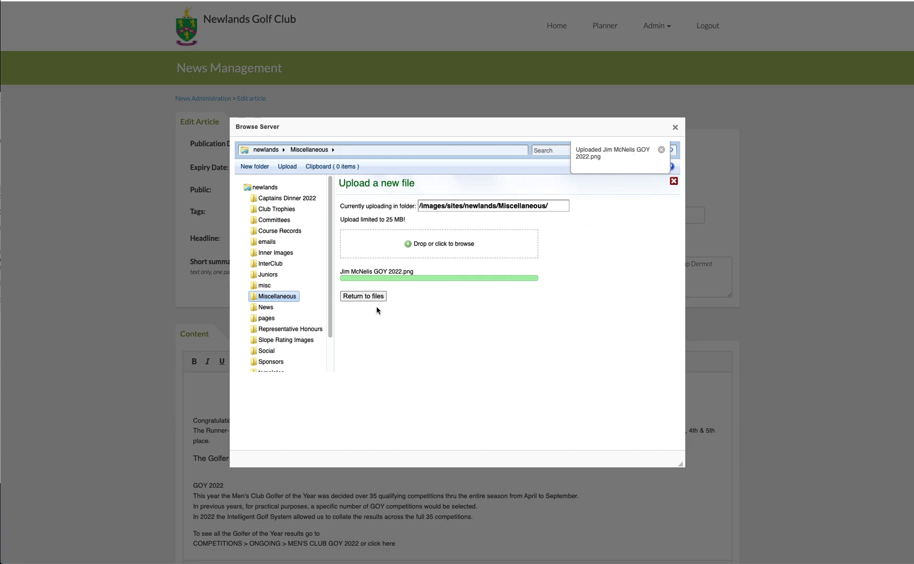
click(363, 296)
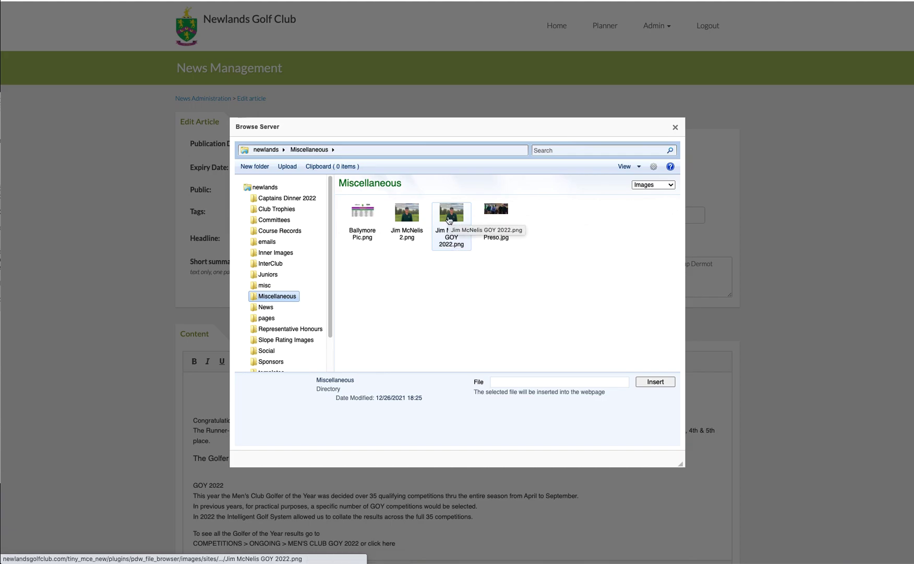
click(449, 219)
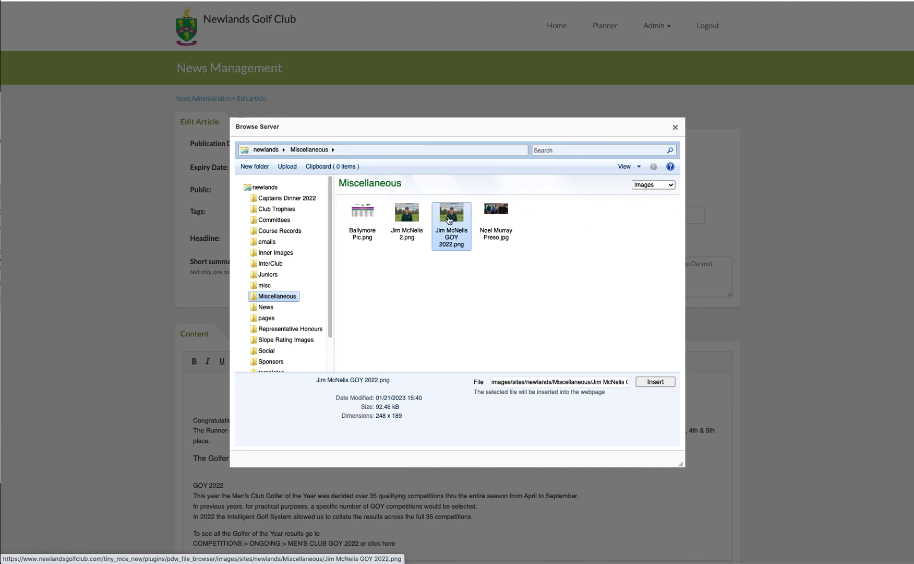
click(656, 382)
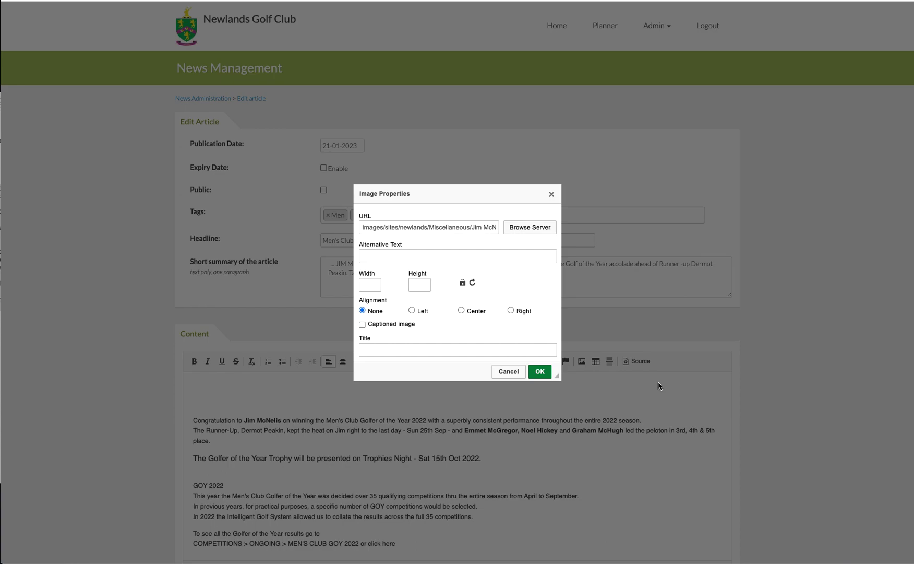
click(540, 371)
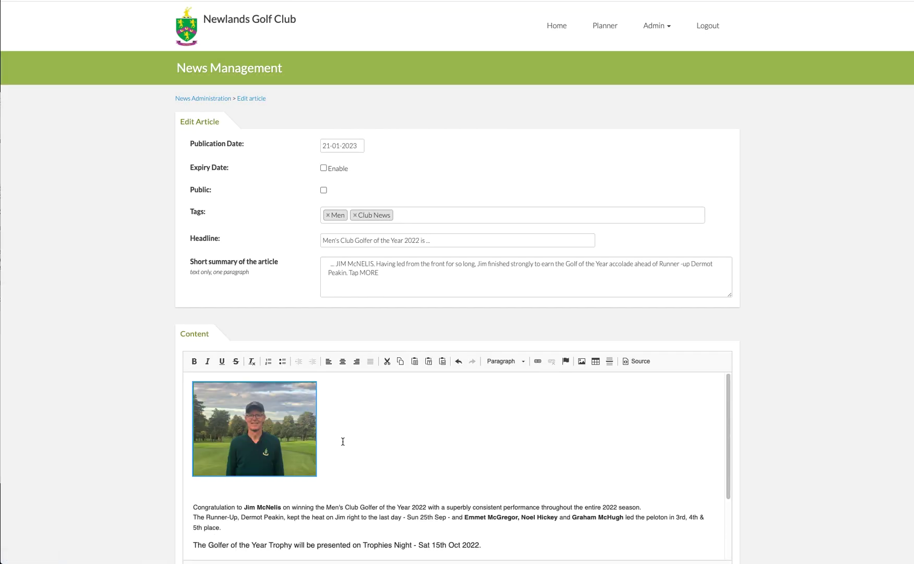
- Shrink the winner's picture slightly, keeping its proportions
mouse_move(311, 446)
mouse_move(316, 475)
mouse_move(316, 475)
mouse_down()
mouse_move(361, 510)
mouse_move(308, 476)
mouse_up()
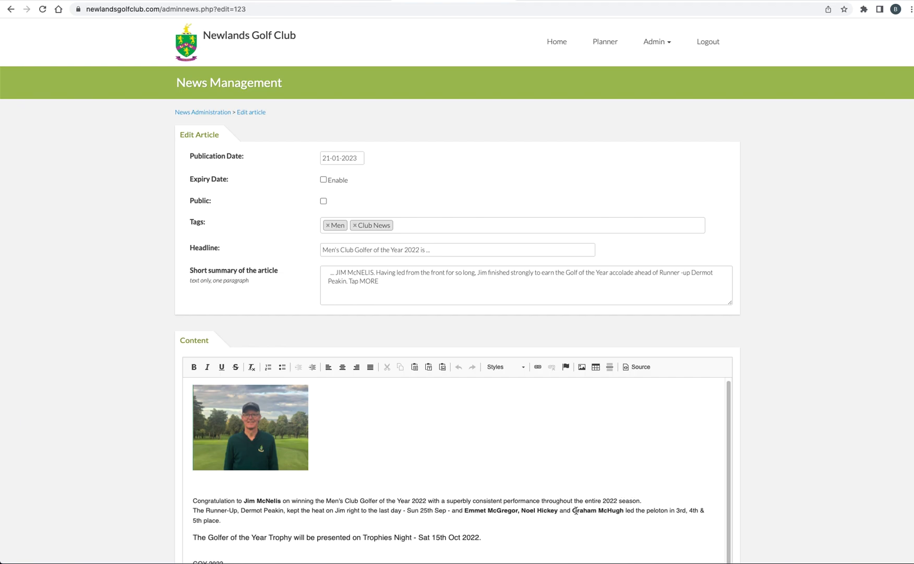
- Open the Men's Club GOY 2022 results among the ongoing competitions and copy the page's web address
scroll(576, 510, down, 1)
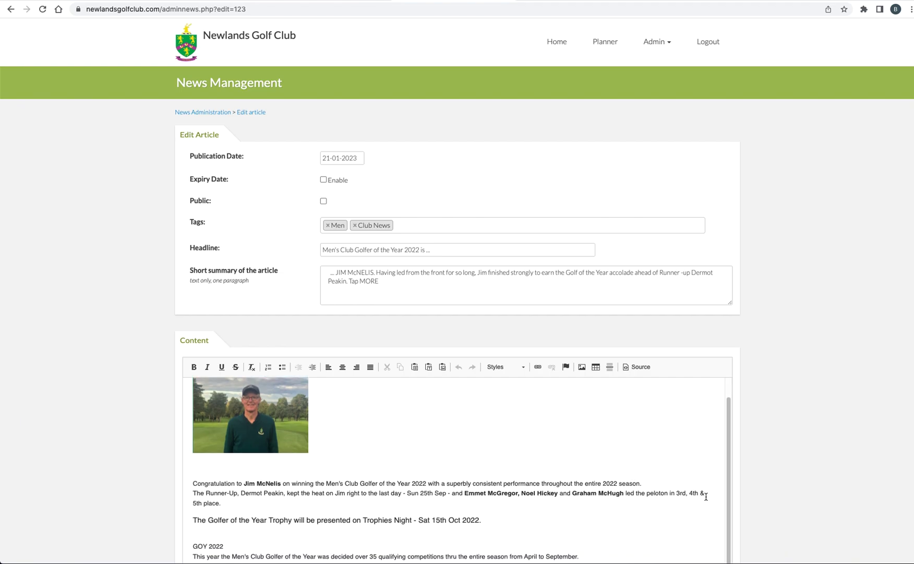
scroll(574, 512, down, 4)
scroll(572, 520, down, 1)
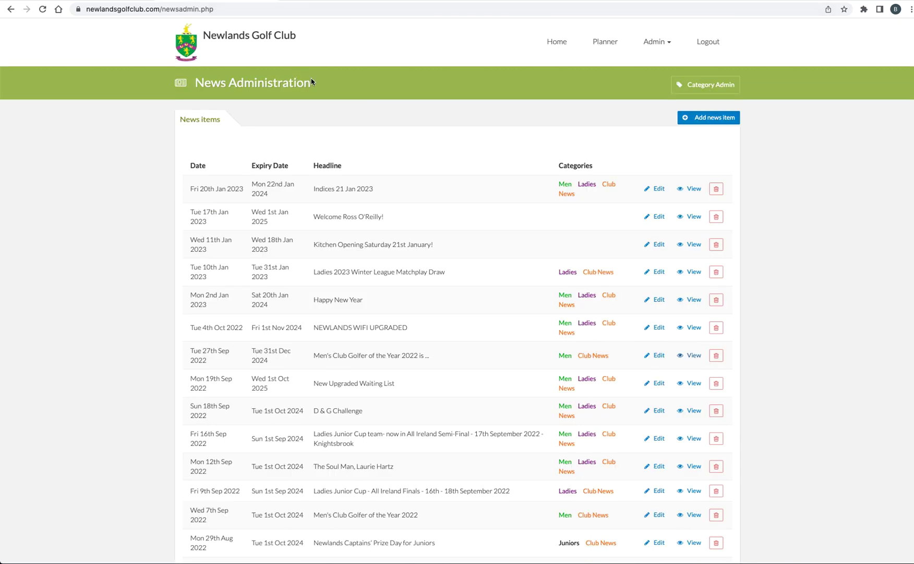
click(560, 45)
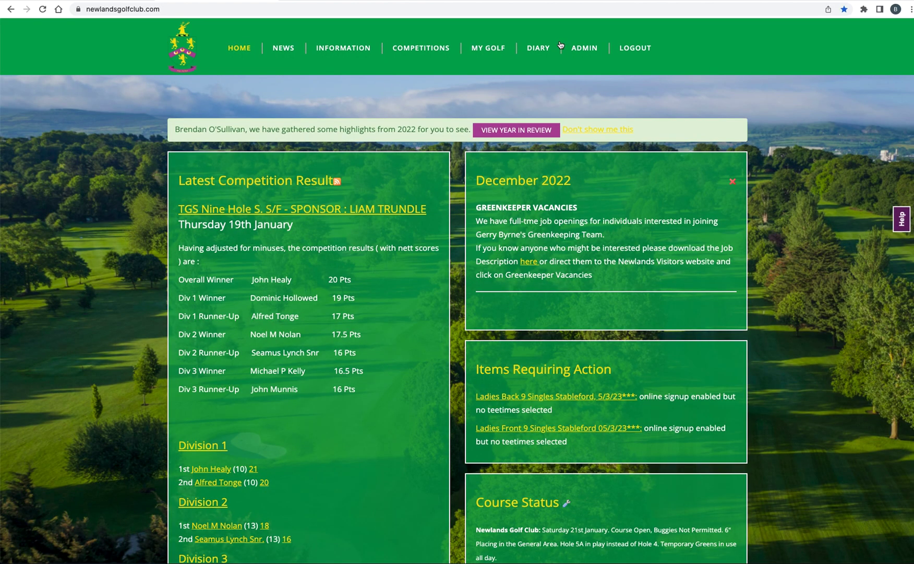
mouse_move(418, 51)
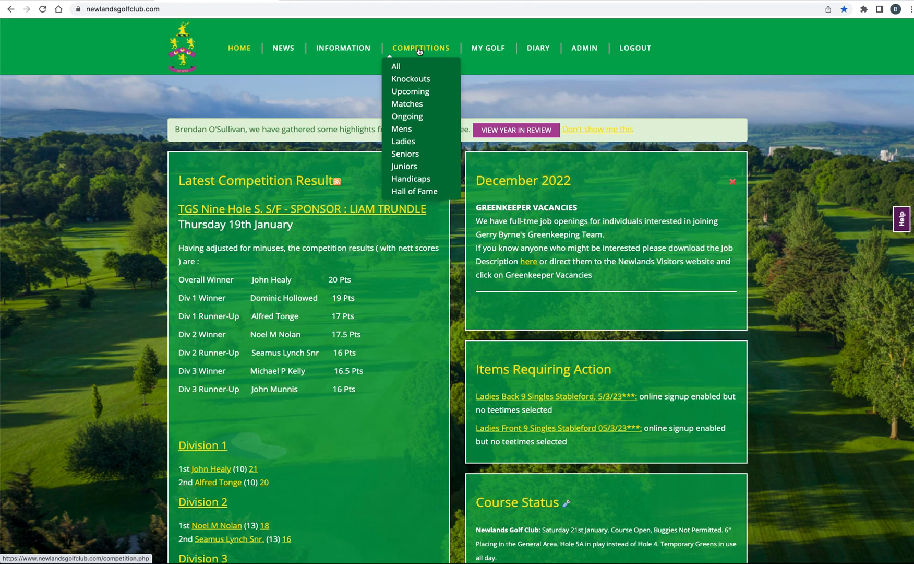
click(416, 117)
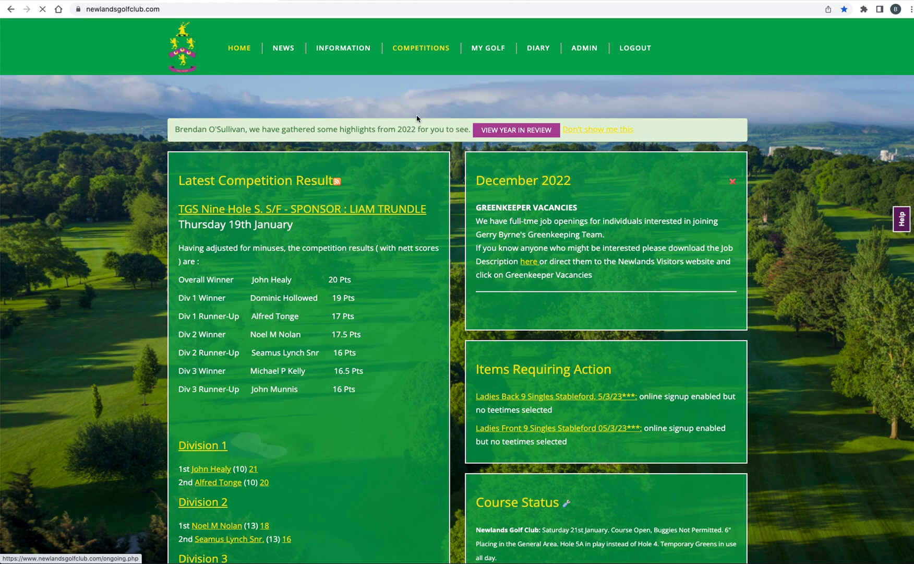
click(242, 179)
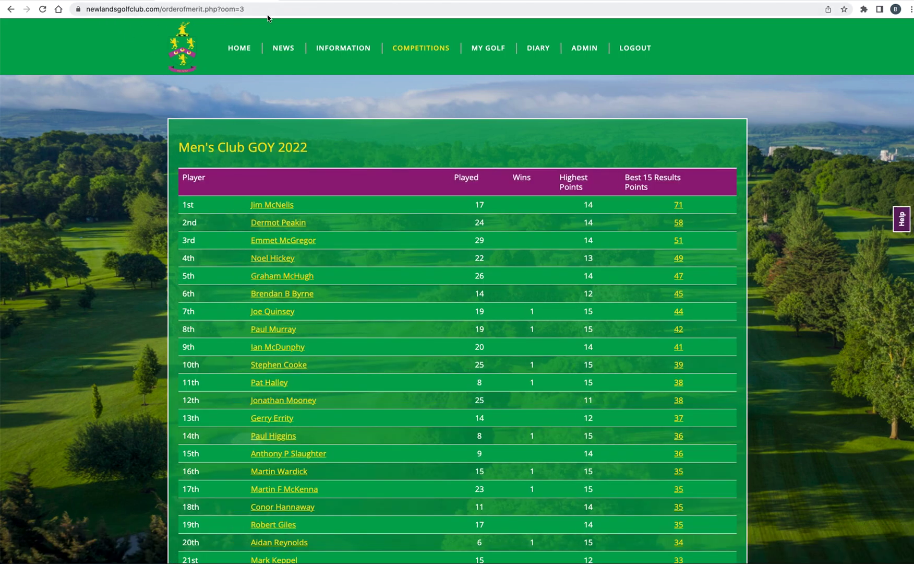
drag(255, 9, 63, 9)
key(super+c)
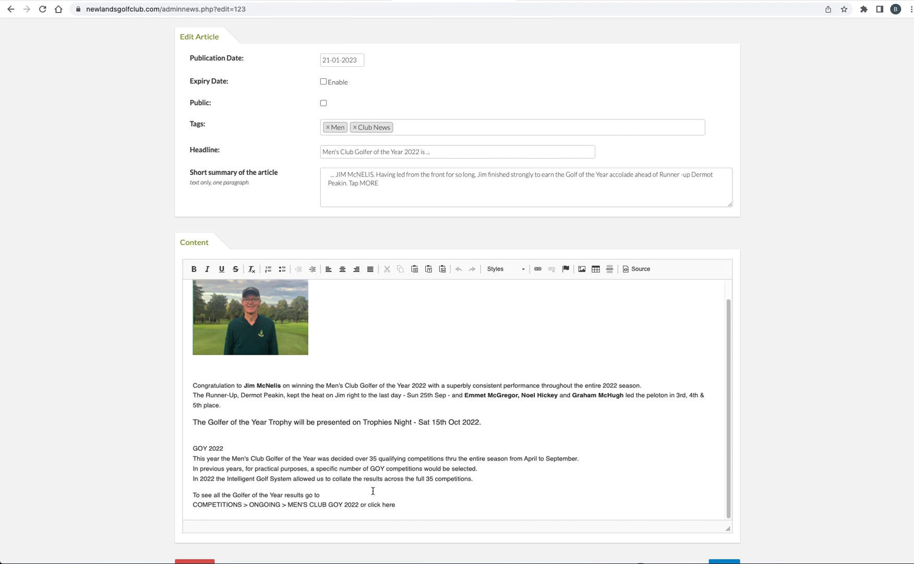
drag(369, 506, 407, 507)
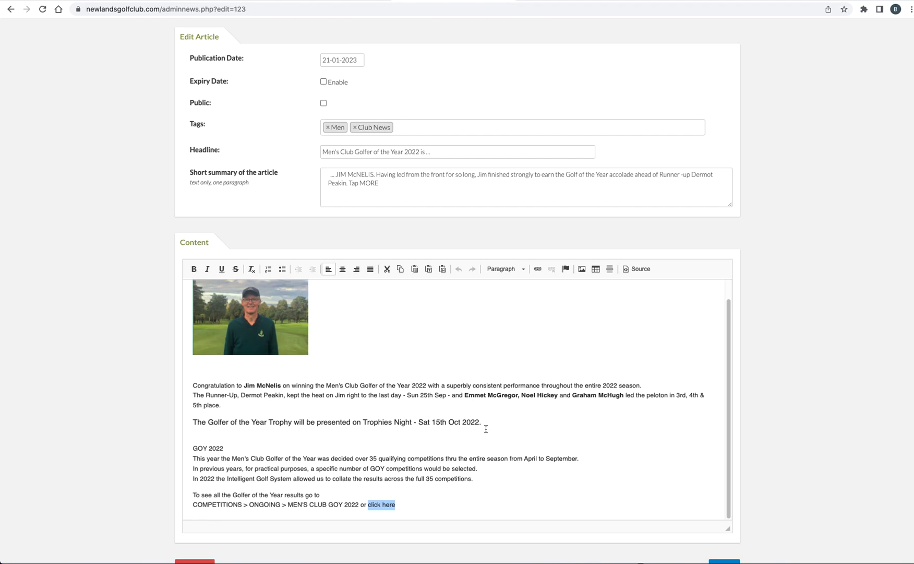
click(539, 271)
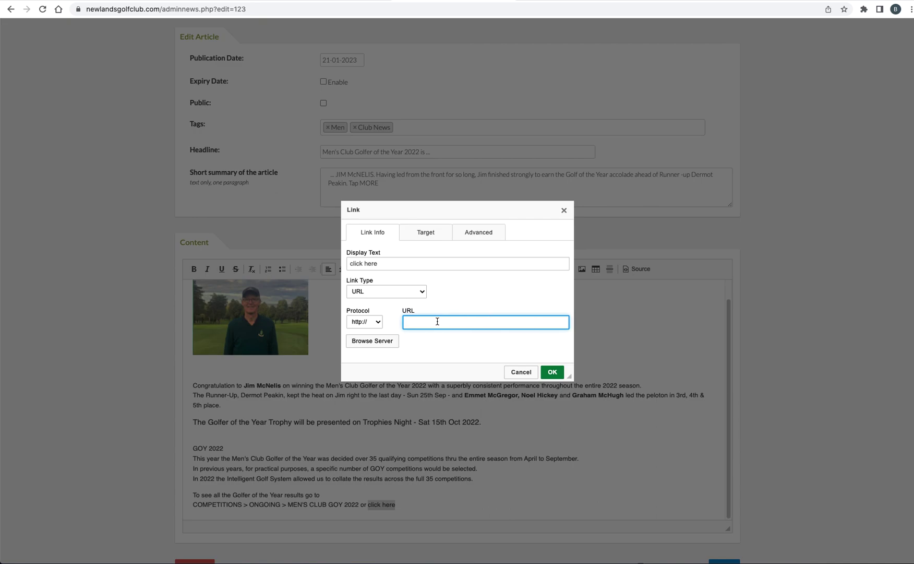
key(super+v)
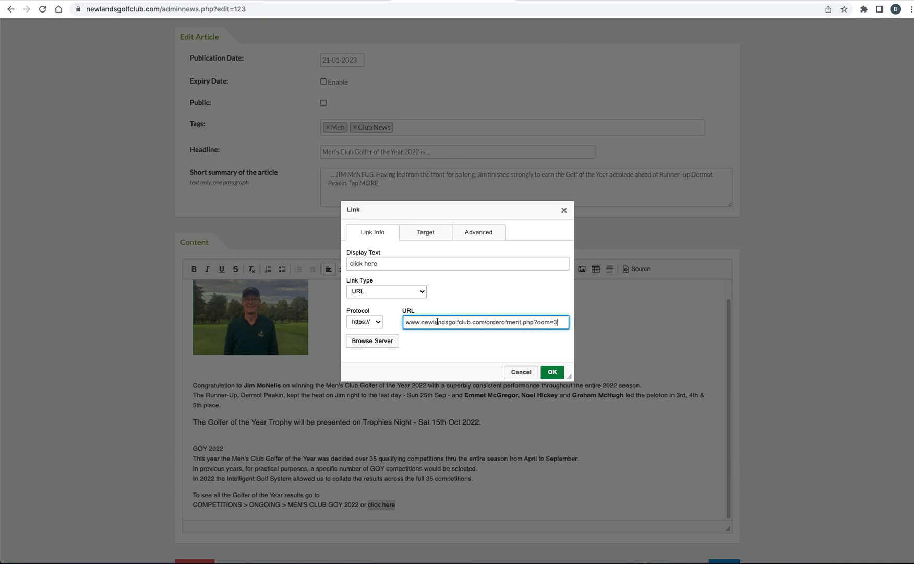
click(553, 372)
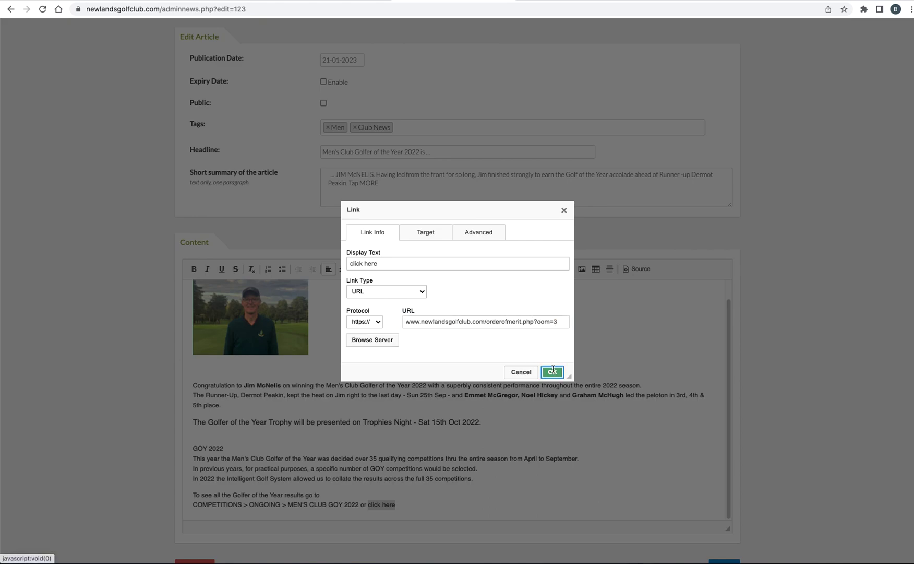
click(512, 496)
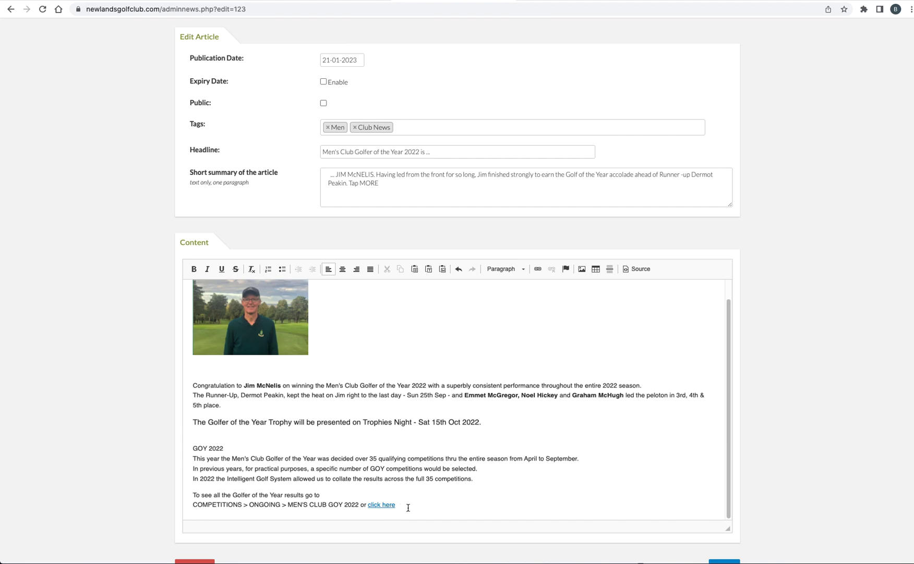
- Save the article as a draft and view the drafted "Men's Club Golfer of the Year 2022 is ..." news item
scroll(645, 430, down, 3)
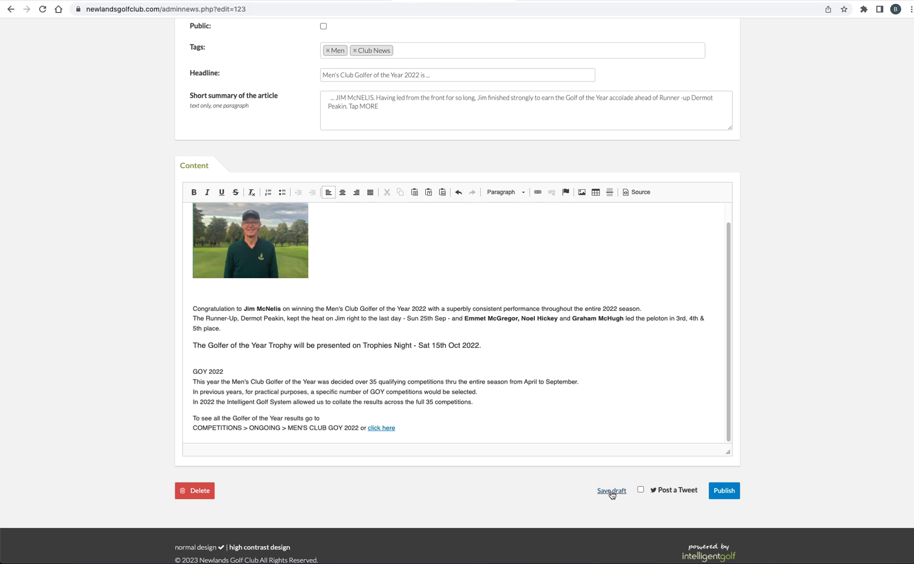
click(612, 491)
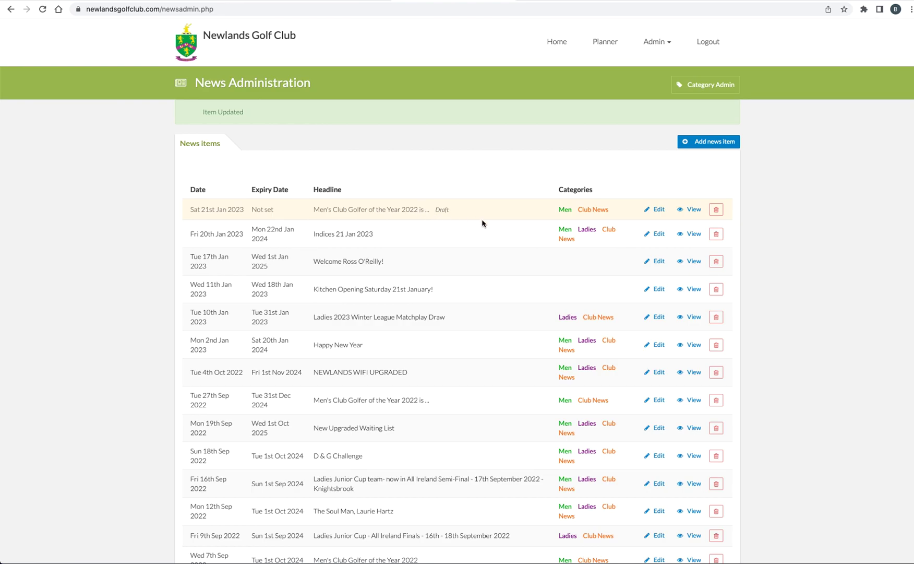
click(694, 210)
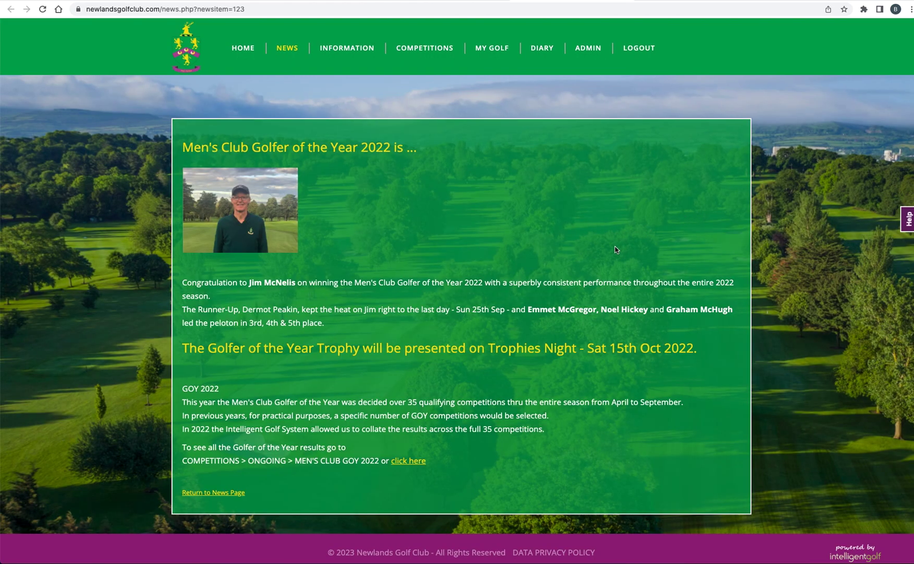
- Check the drafted article's layout, test its "click here" link, and return to the news administration list
scroll(245, 234, down, 1)
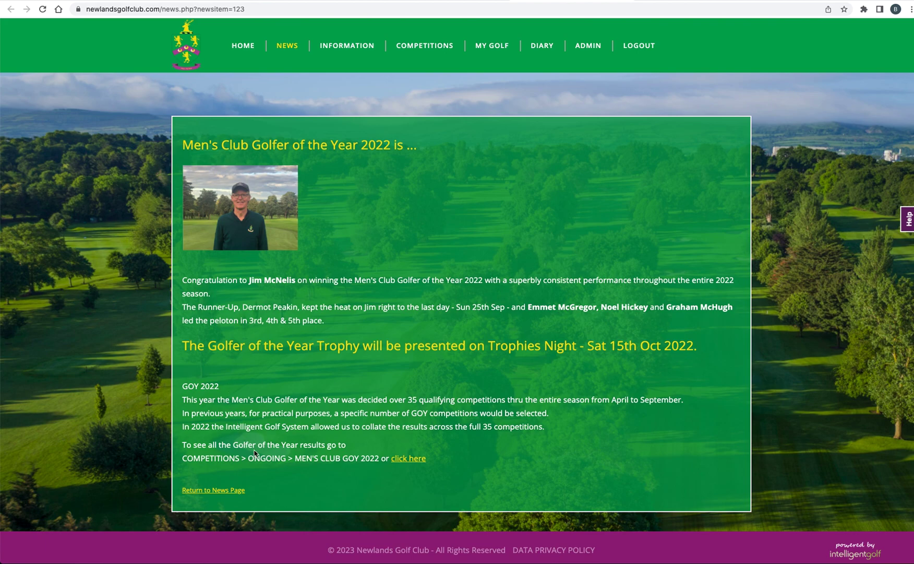
click(415, 461)
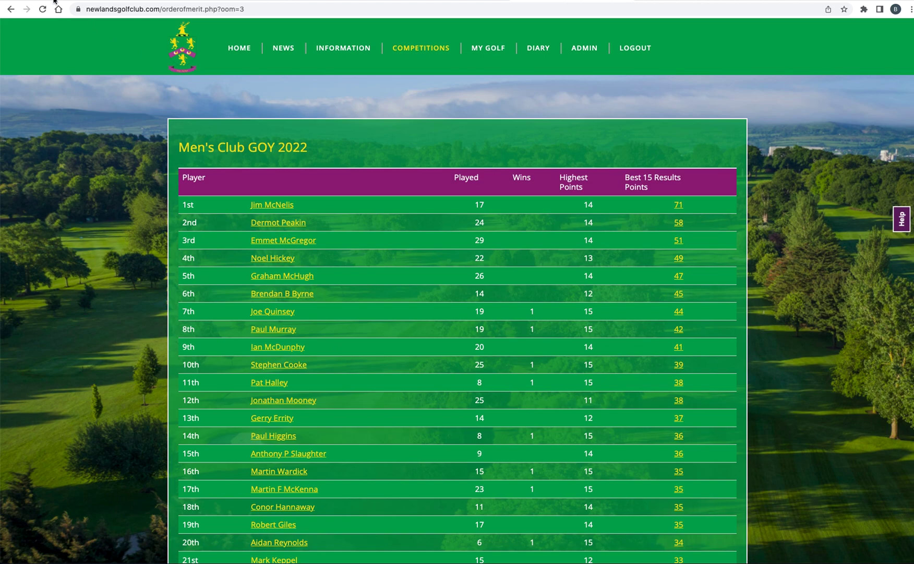
click(12, 10)
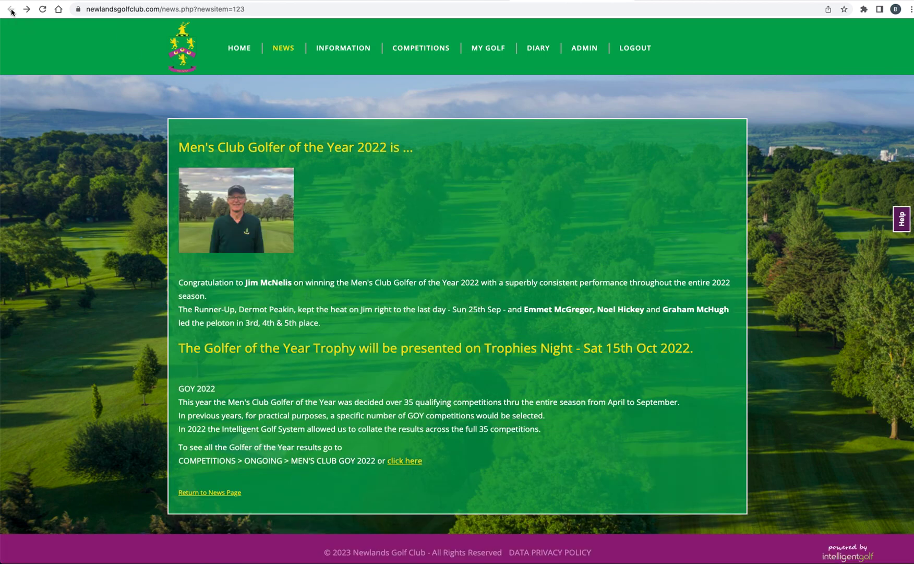
click(441, 0)
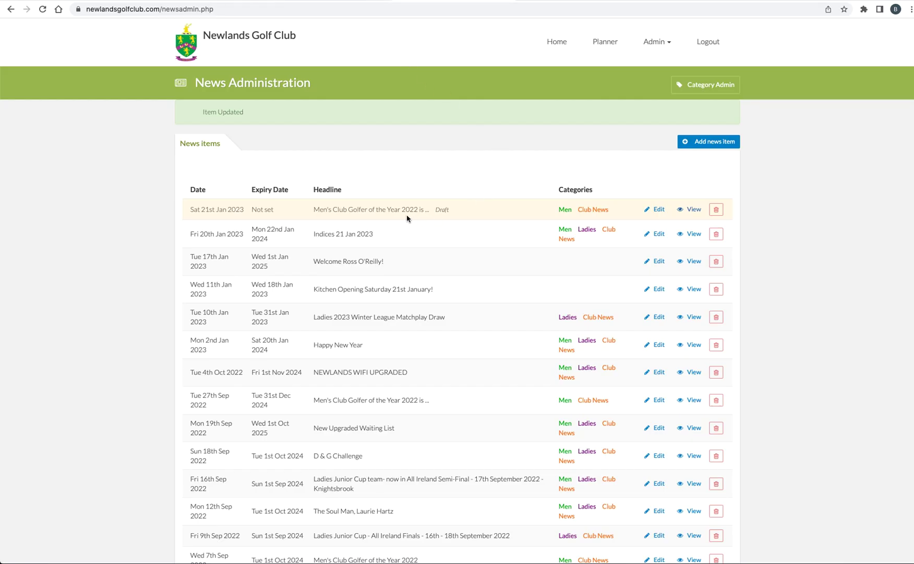
- Open the drafted Golfer of the Year 2022 article for editing and set its Trophies Night line to the Paragraph style
click(659, 210)
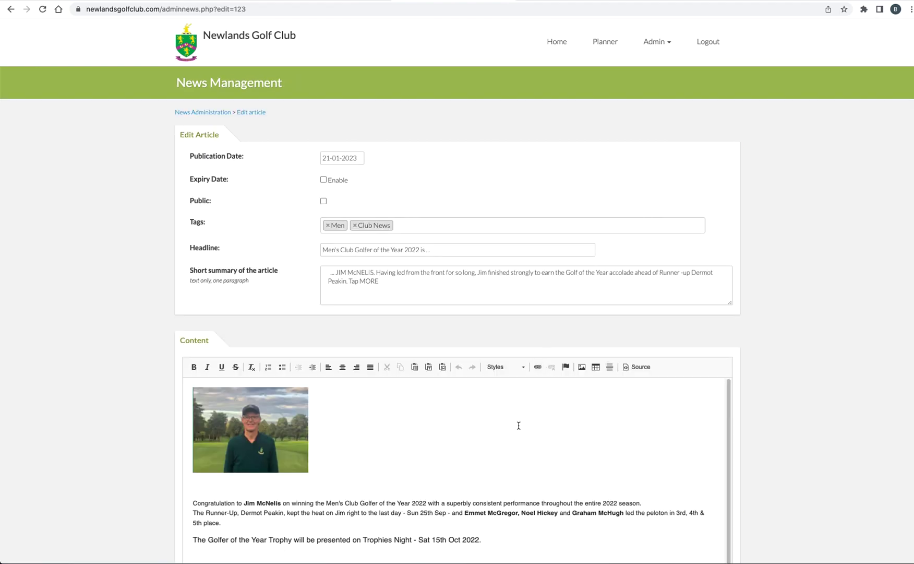
scroll(520, 425, down, 1)
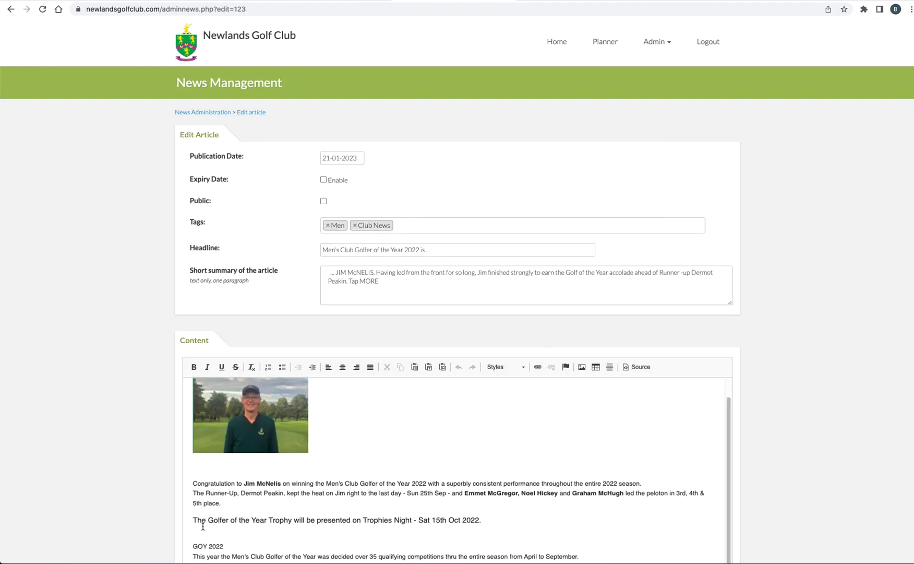
drag(193, 520, 485, 527)
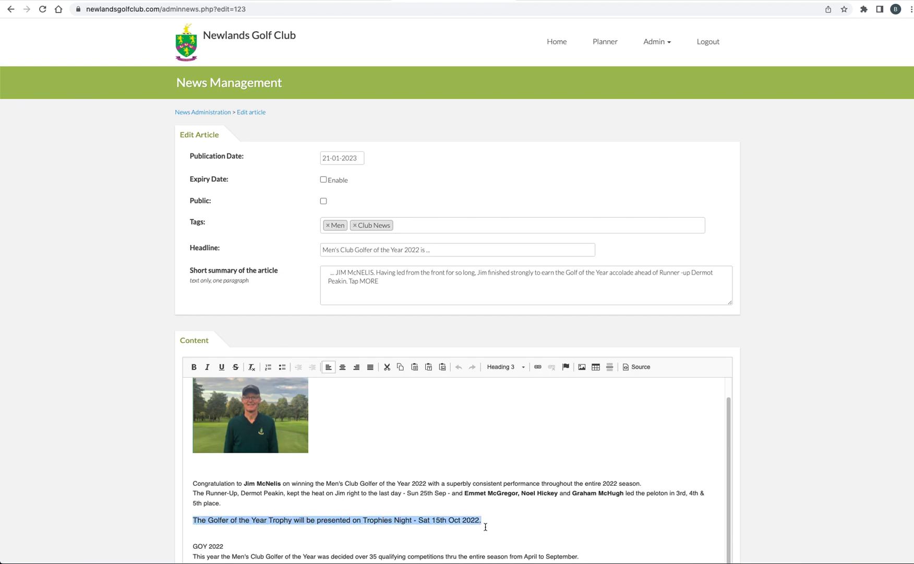
click(523, 370)
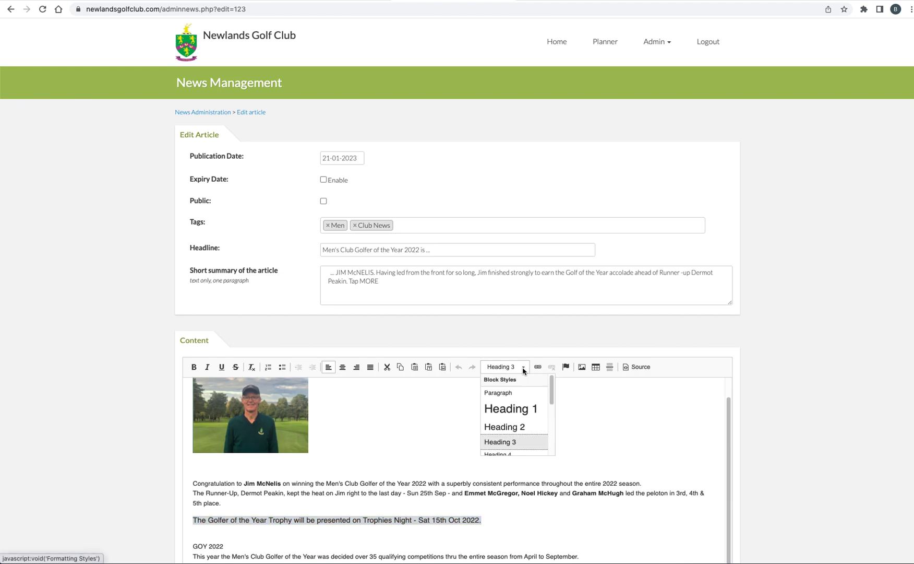
click(499, 392)
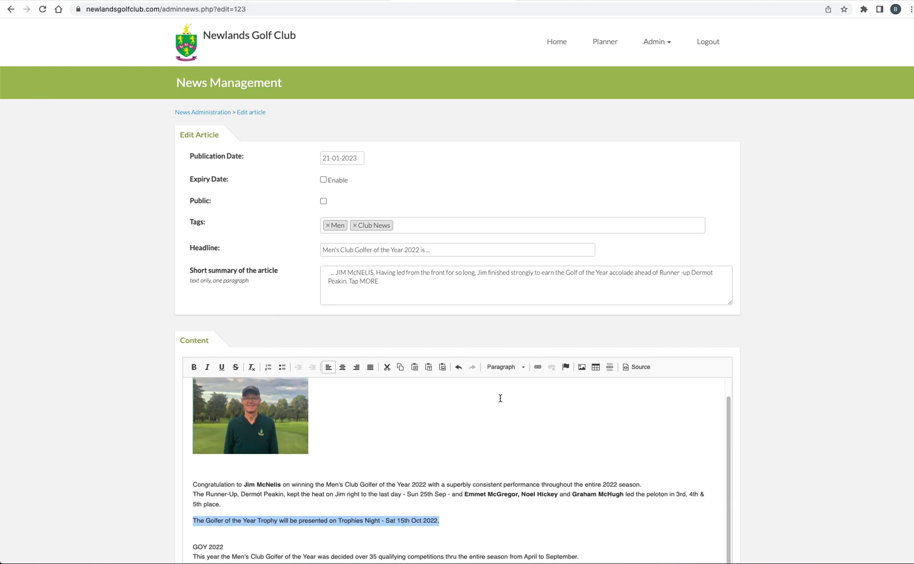
- Make the "GOY 2022" heading bold and insert a horizontal line above it, below the Trophies Night line
scroll(443, 441, down, 1)
scroll(443, 442, down, 2)
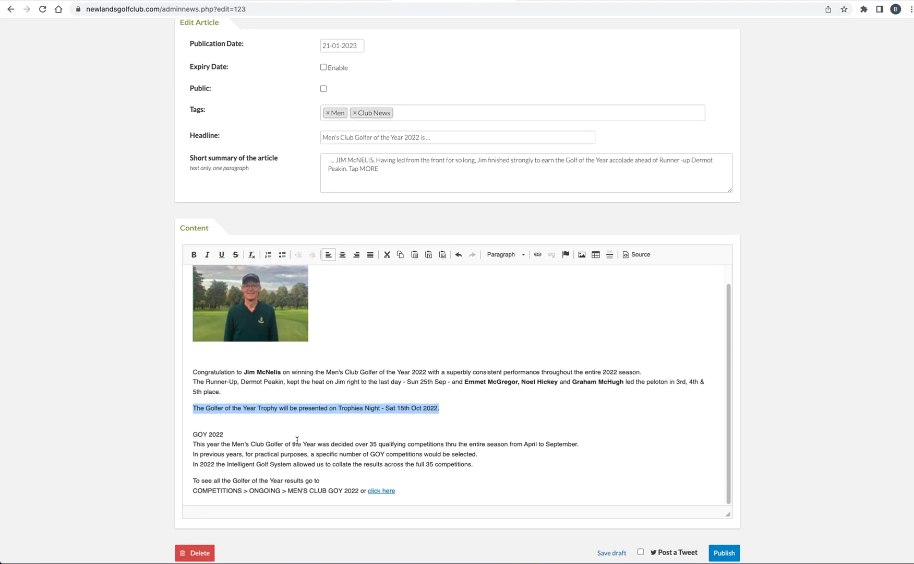
drag(225, 435, 191, 435)
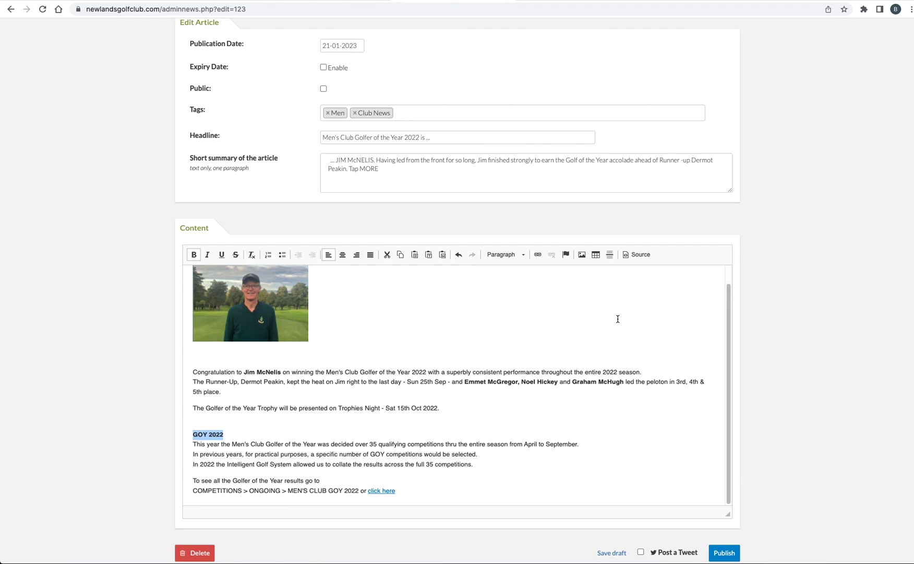
click(197, 420)
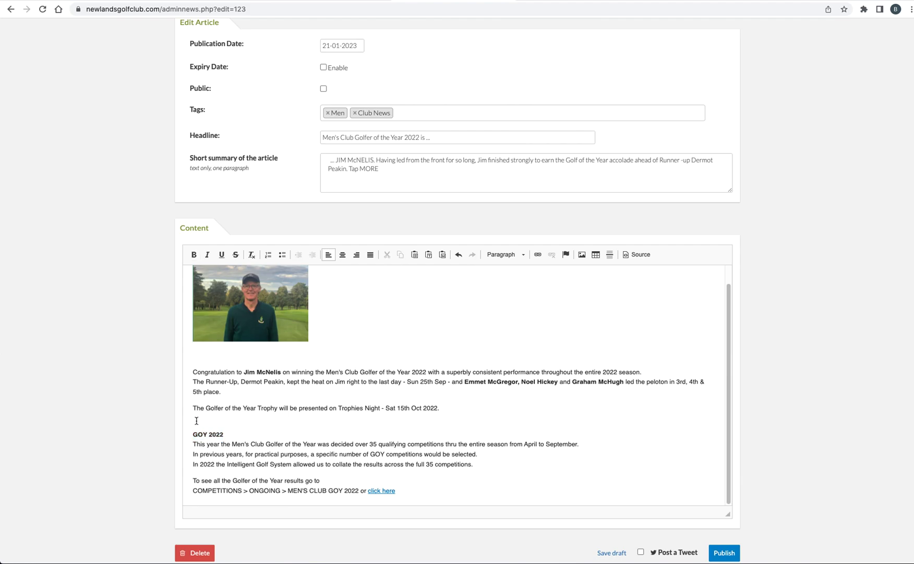
click(610, 256)
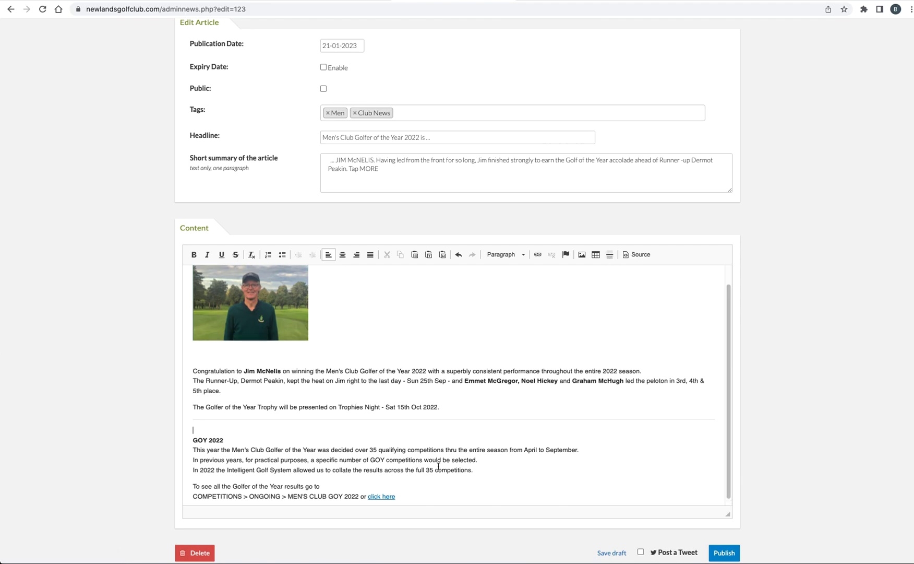
- Save the article as a draft, check the Trophies Night line in the news item view, and return to the news list
click(612, 553)
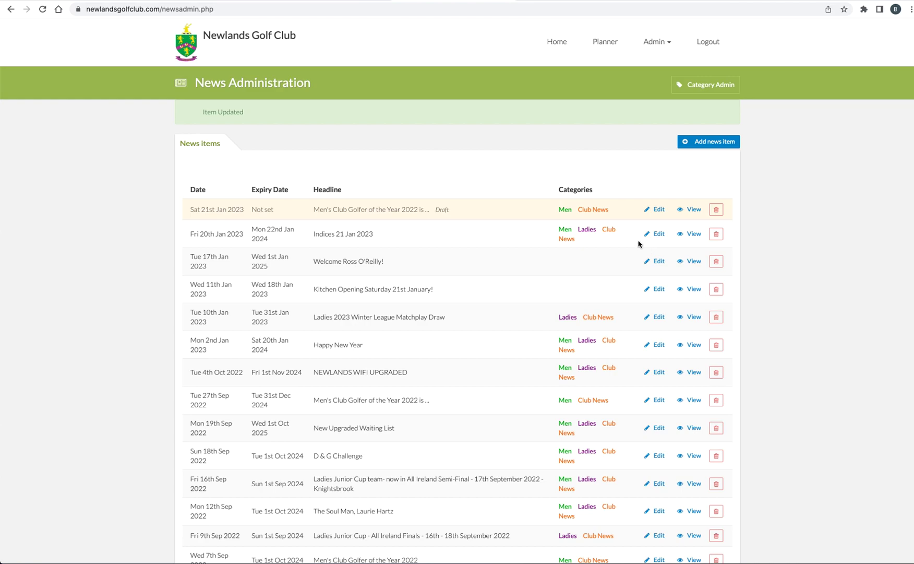
click(694, 209)
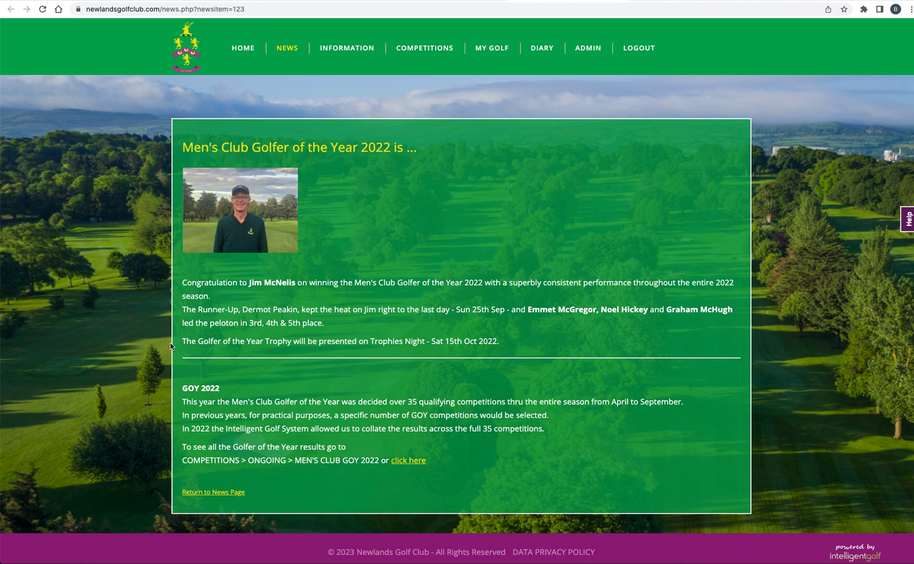
drag(185, 341, 519, 342)
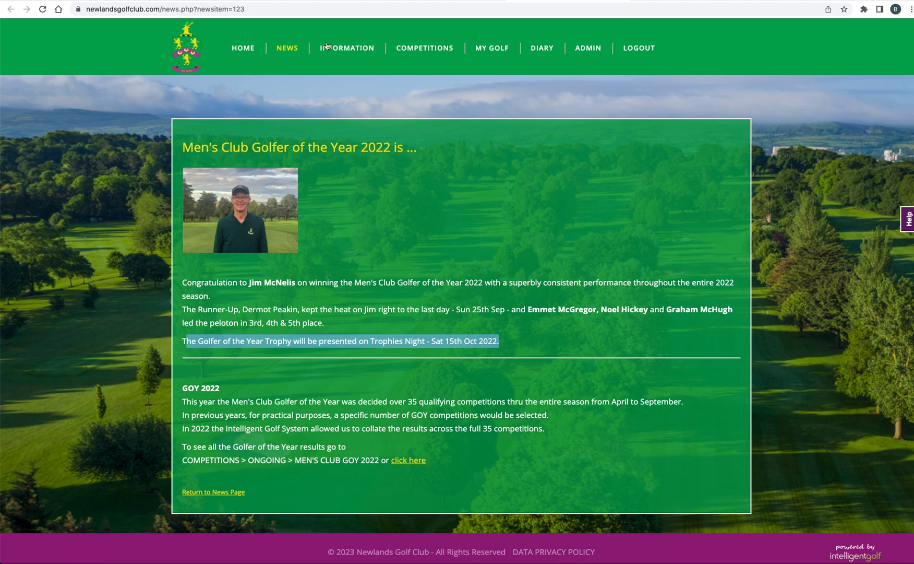
click(500, 1)
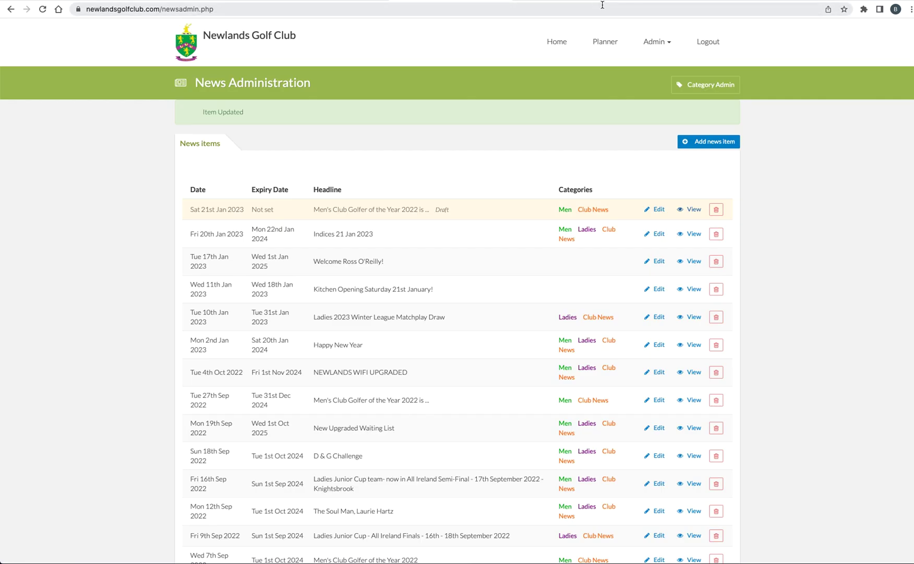
- Reopen the drafted Golfer of the Year 2022 article for editing and review its picture, text, dividing line and link
click(656, 209)
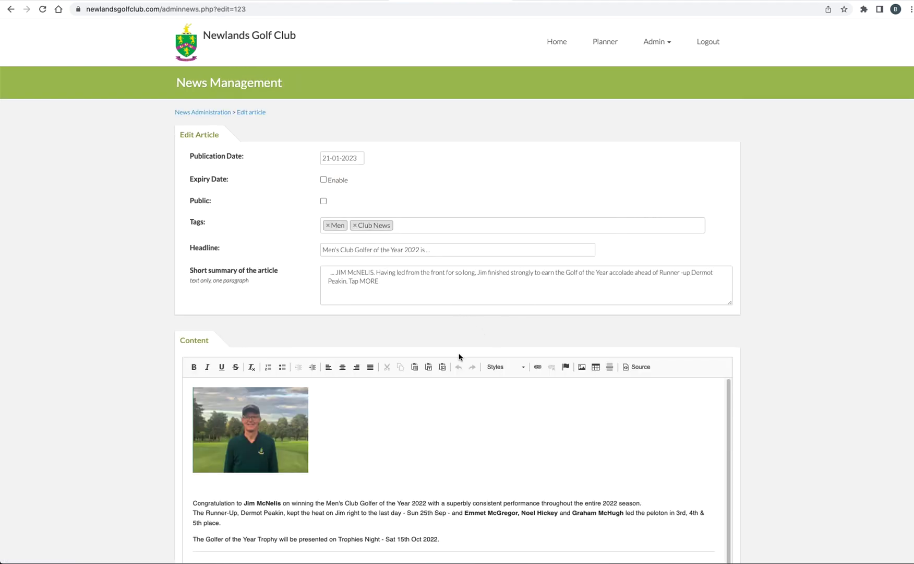
scroll(459, 357, down, 3)
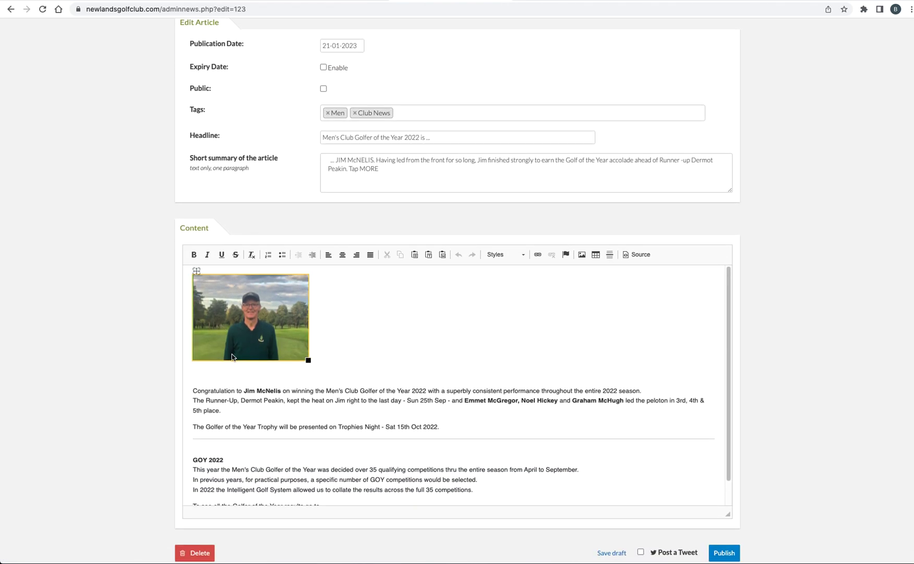
scroll(333, 462, down, 1)
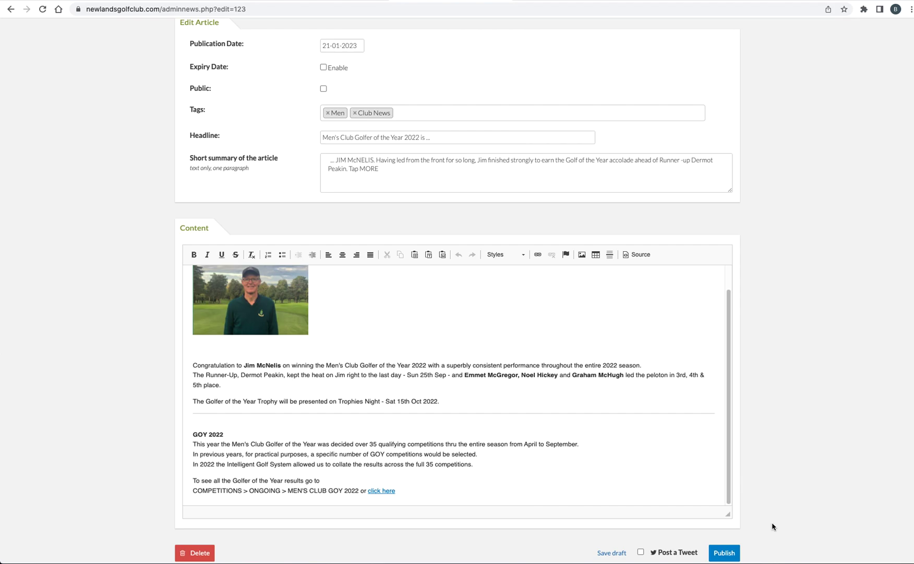
scroll(773, 505, up, 1)
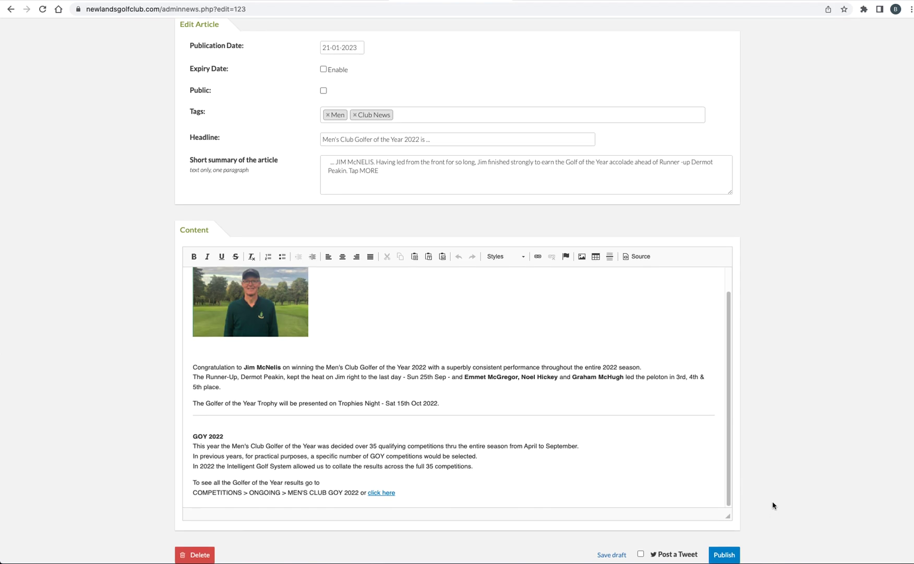